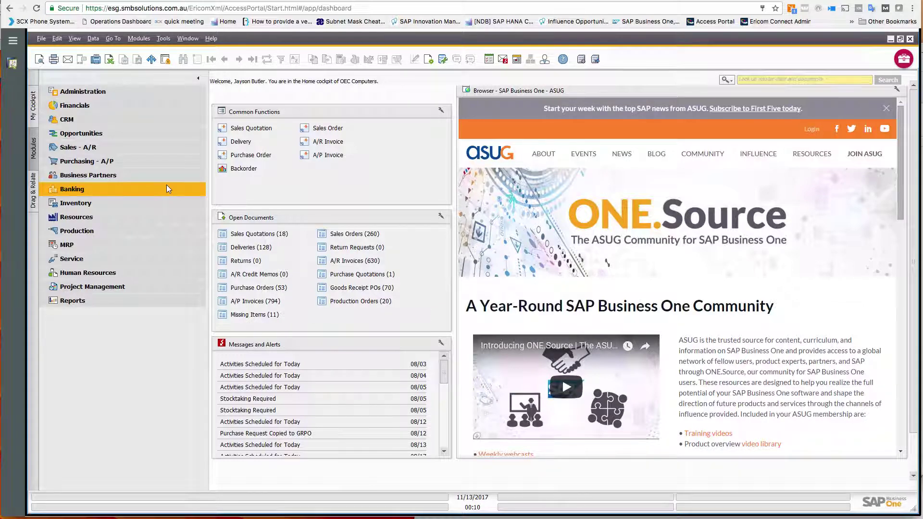
# - Open the Inventory module's Item Master Data and display the first item record
pyautogui.click(77, 206)
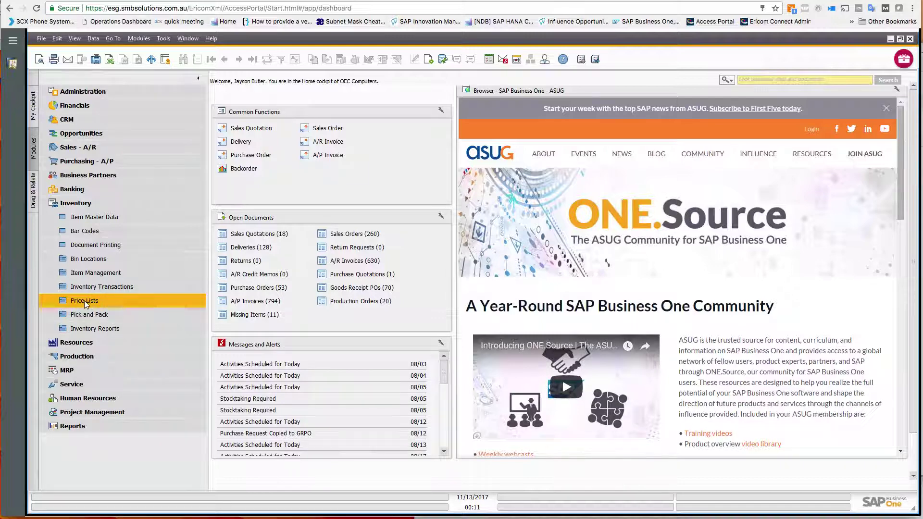
pyautogui.click(83, 272)
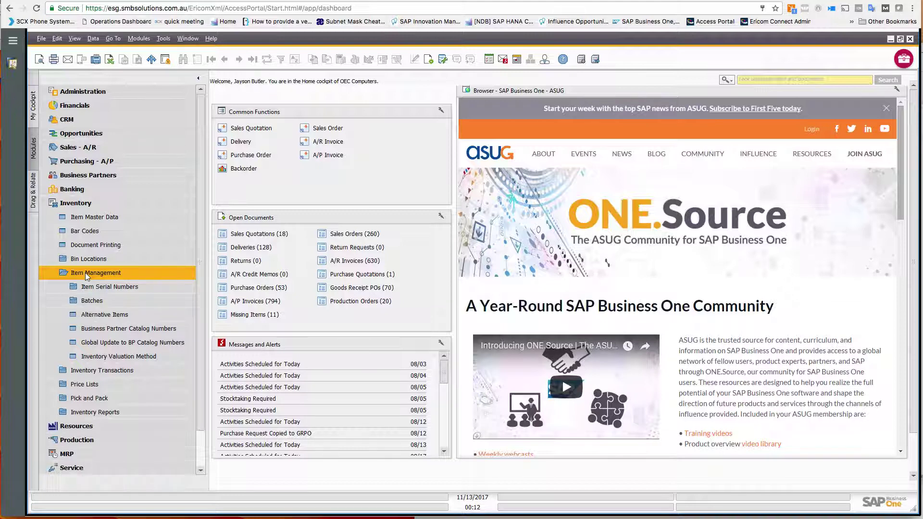
pyautogui.click(102, 285)
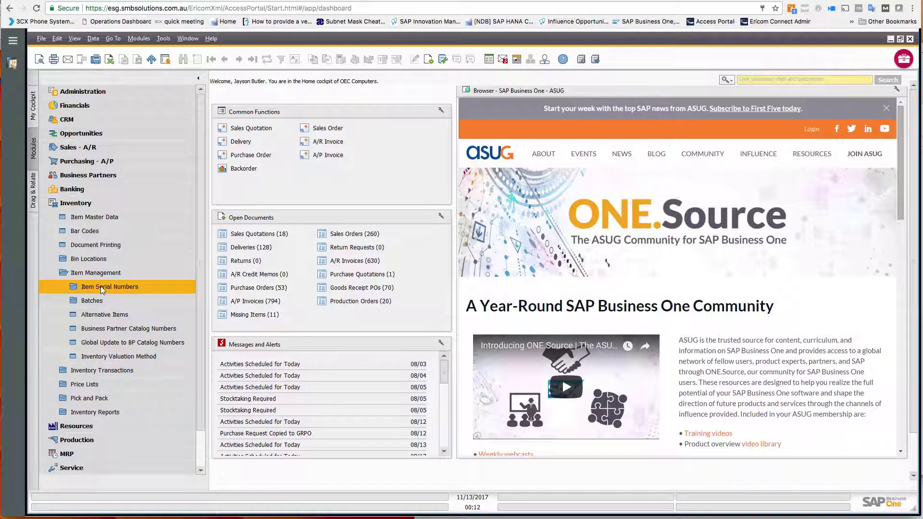
pyautogui.click(94, 217)
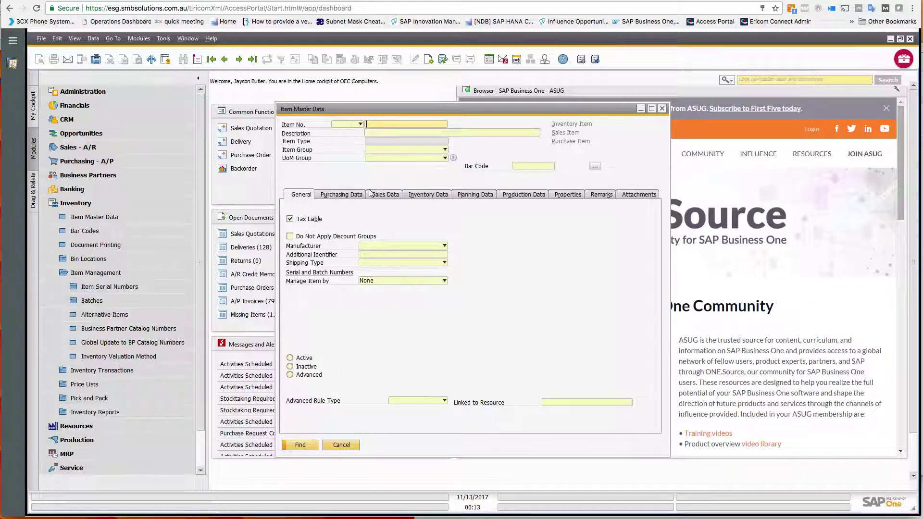
pyautogui.hotkey('ctrl', 'a')
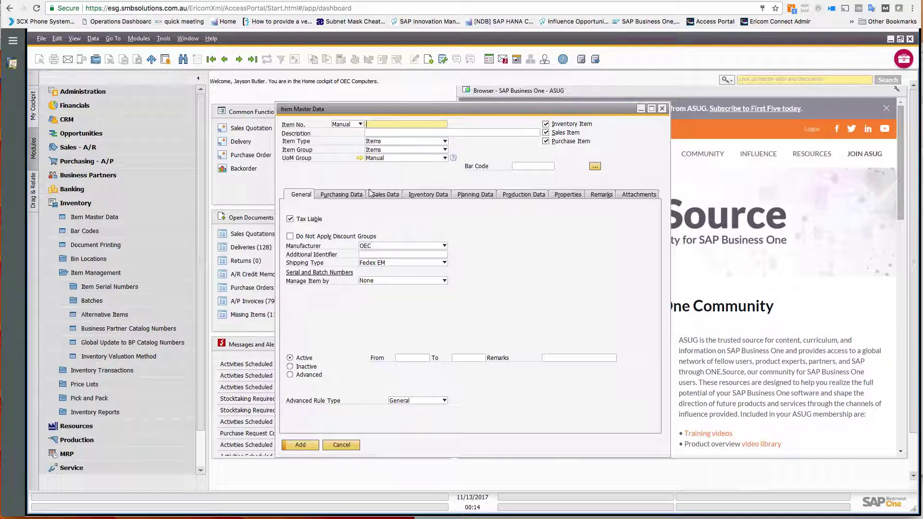
pyautogui.click(212, 61)
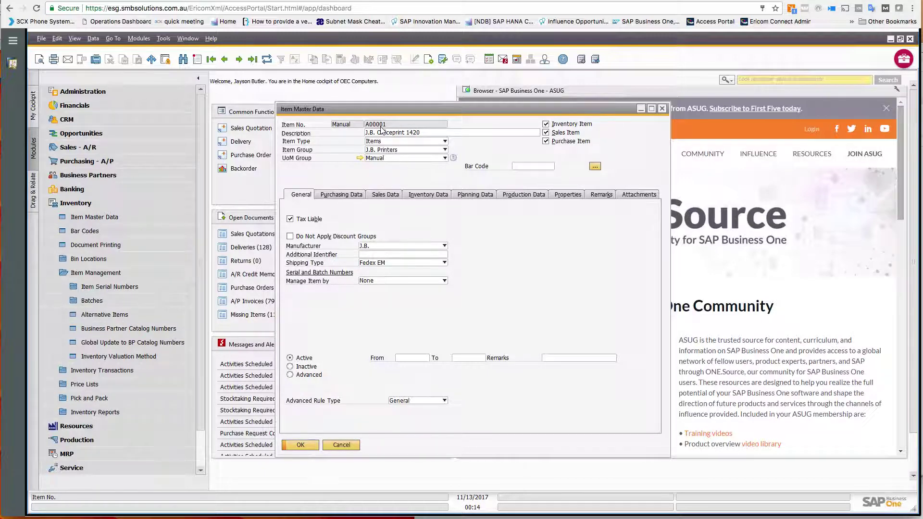
# - Review the first item's description, its inventory and sales item settings, and its item type
pyautogui.click(398, 135)
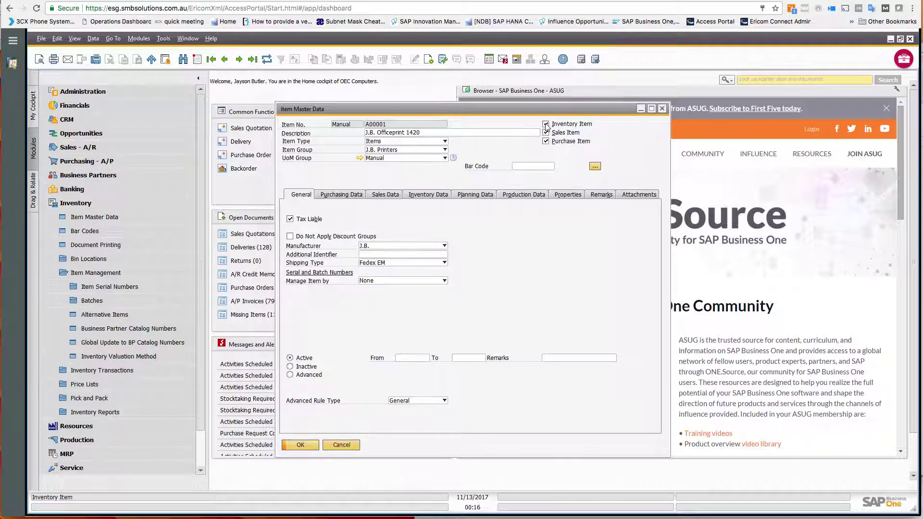
pyautogui.click(547, 125)
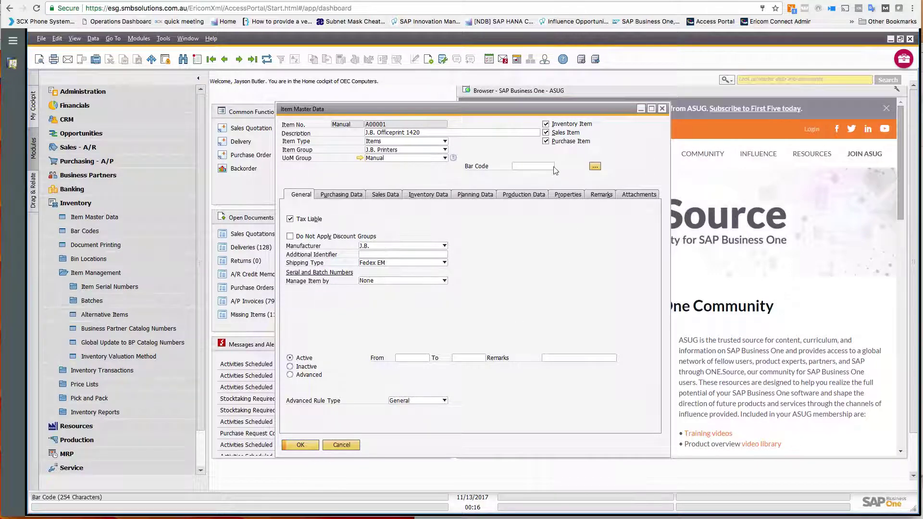
pyautogui.click(547, 124)
pyautogui.click(549, 135)
pyautogui.click(445, 143)
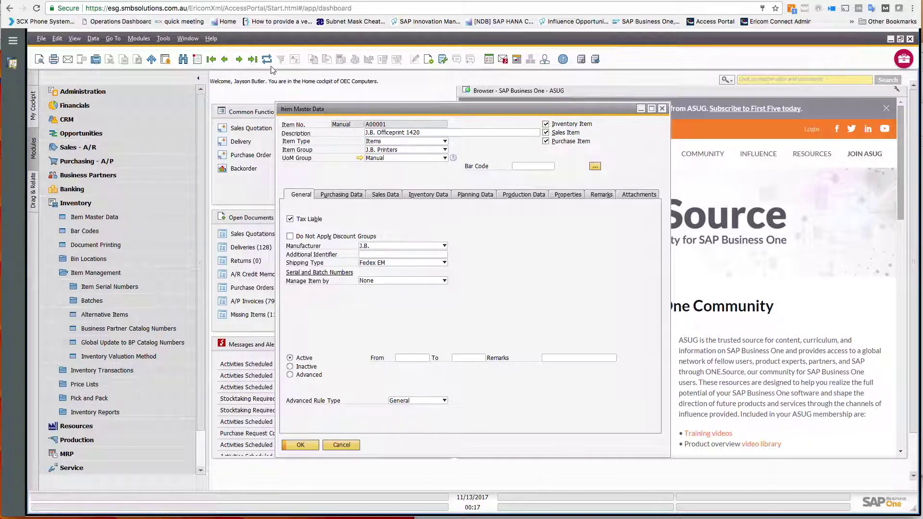
# - Go to the next item record and look through its available item types without changing the selection
pyautogui.click(239, 59)
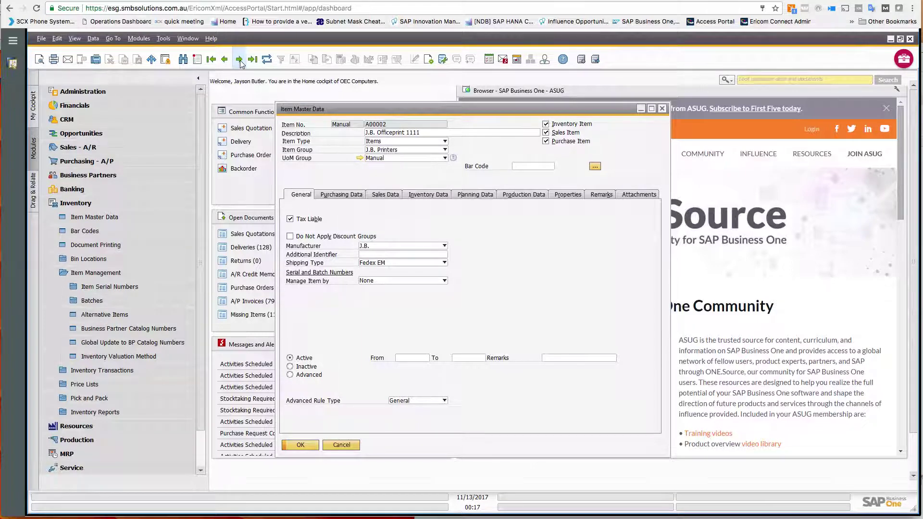
pyautogui.click(444, 141)
pyautogui.click(443, 141)
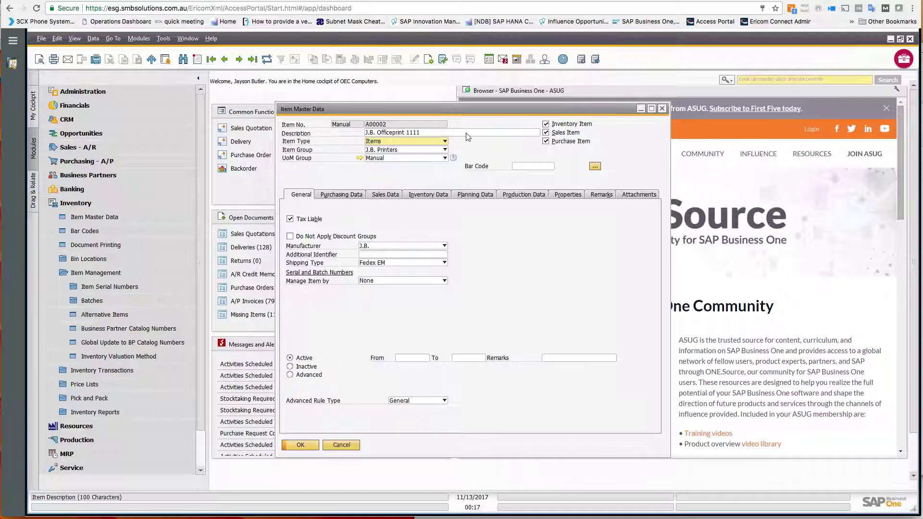
pyautogui.click(546, 133)
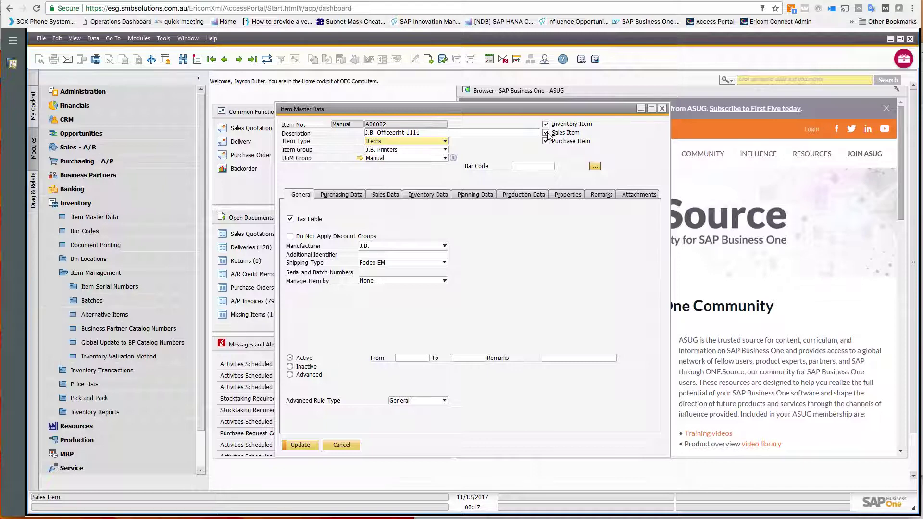
pyautogui.click(446, 144)
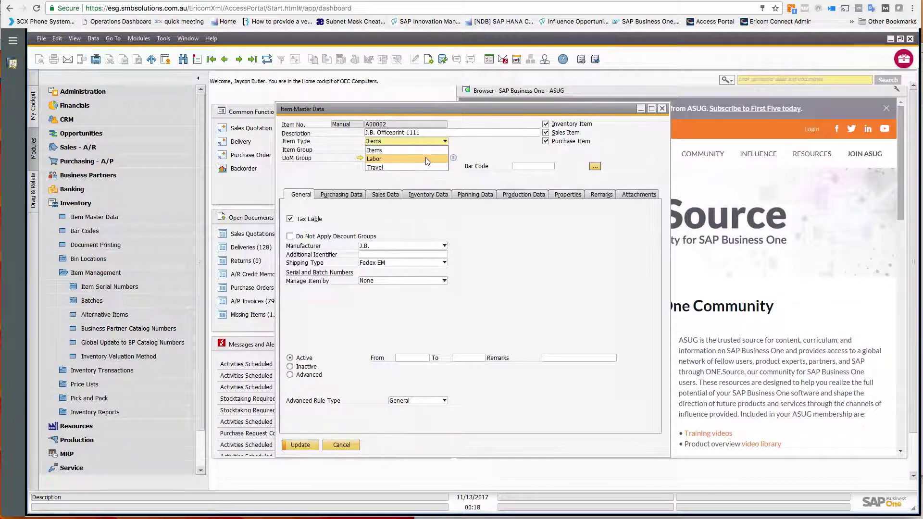
pyautogui.click(499, 153)
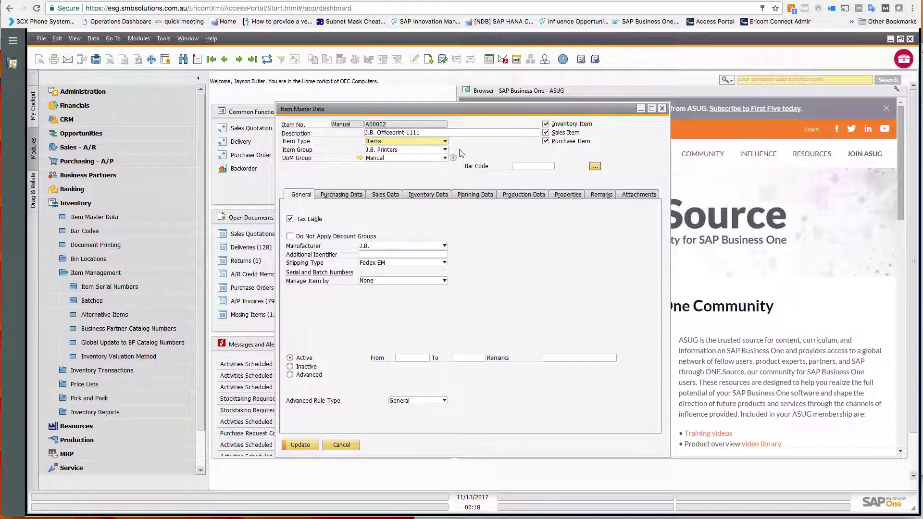
# - Look through the item group and UoM group choices for the item, keeping the current selections
pyautogui.click(444, 151)
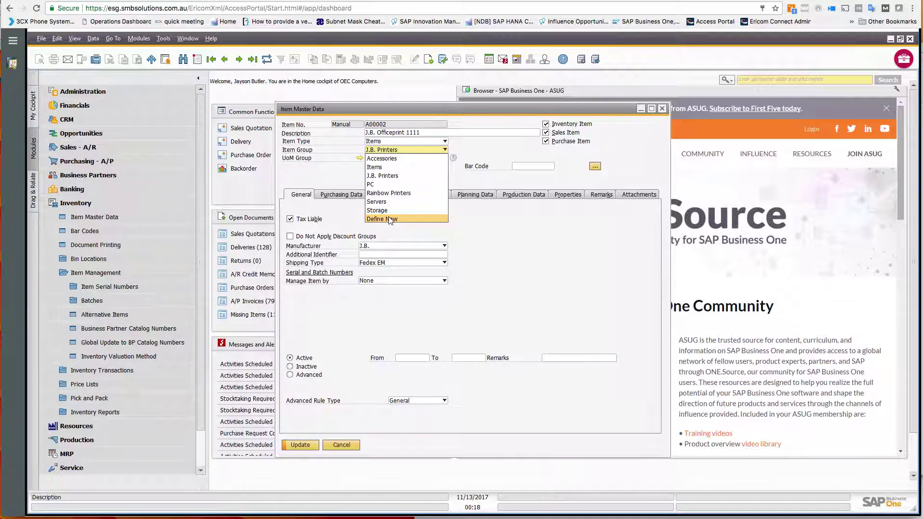
pyautogui.click(487, 153)
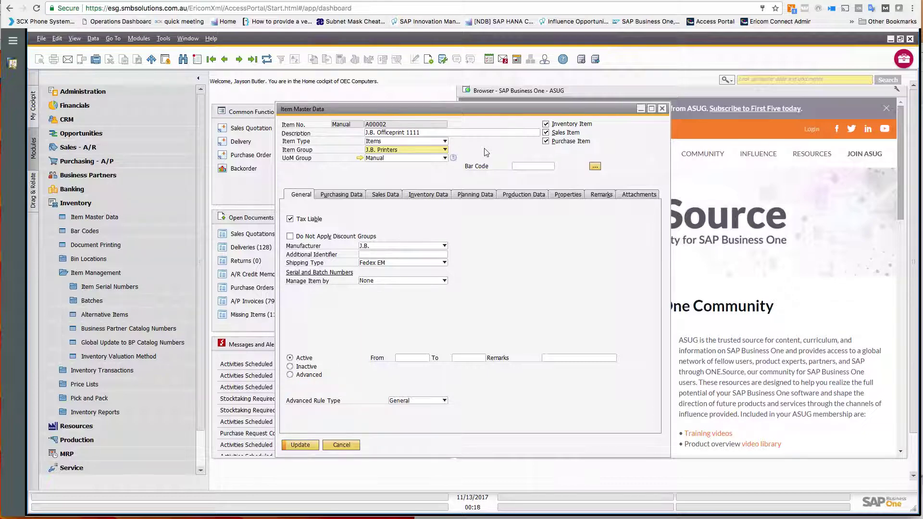
pyautogui.click(445, 159)
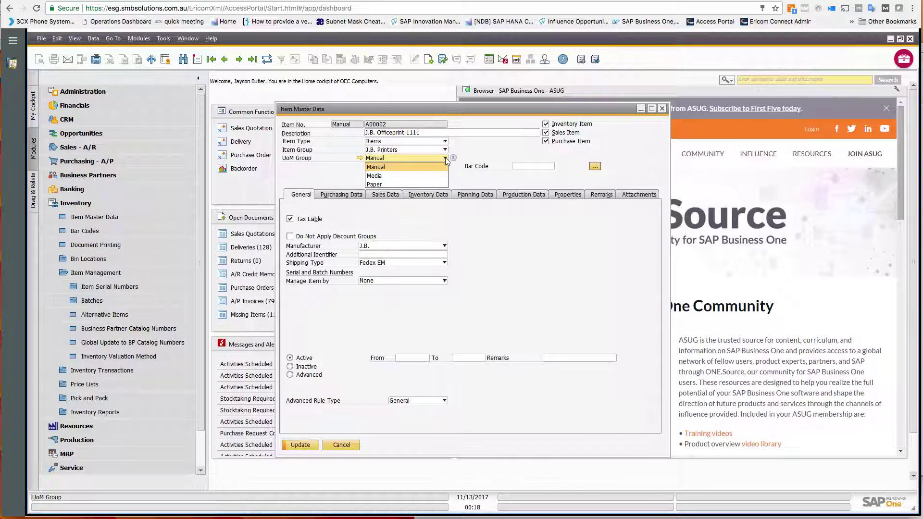
pyautogui.click(464, 182)
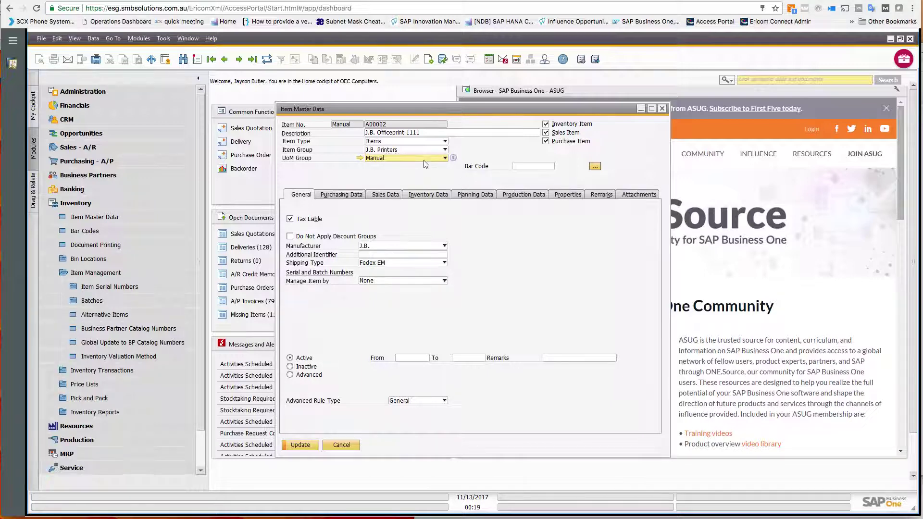
# - Inspect the item's bar code setup without adding a code, and look through the manufacturer choices
pyautogui.click(531, 167)
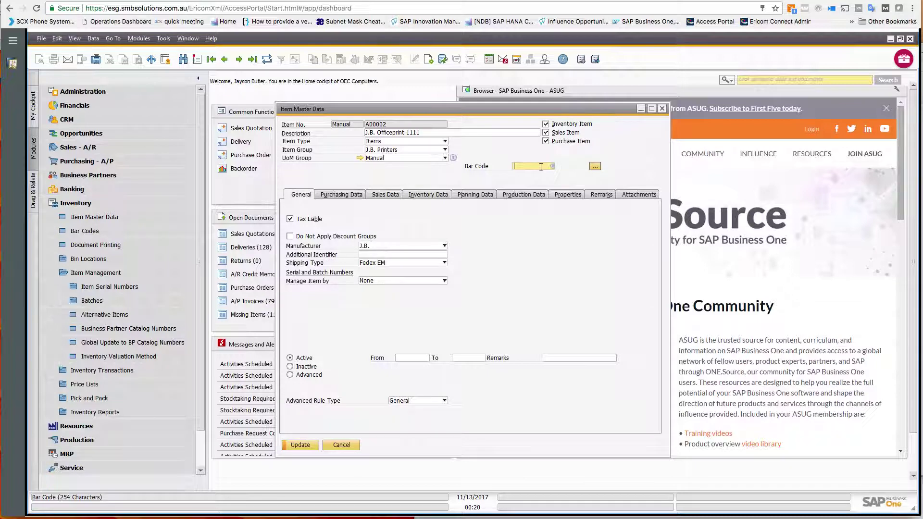
pyautogui.click(596, 166)
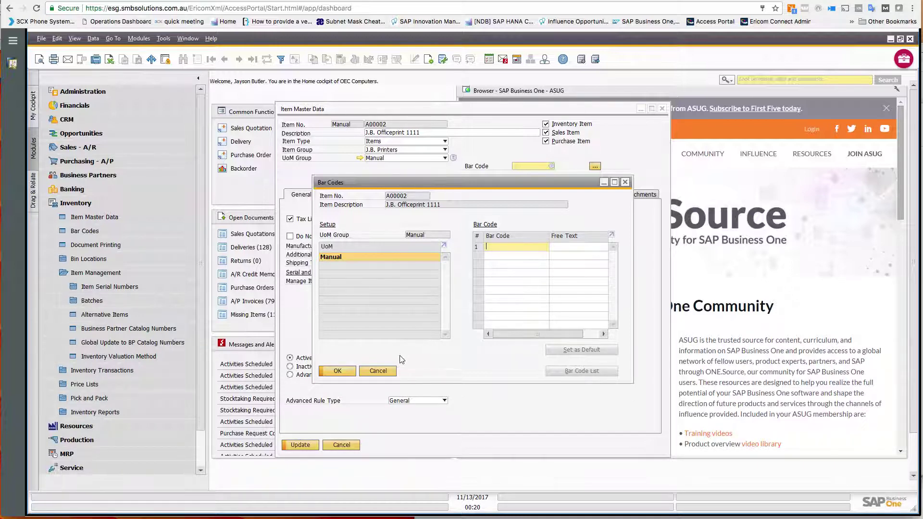
pyautogui.click(383, 374)
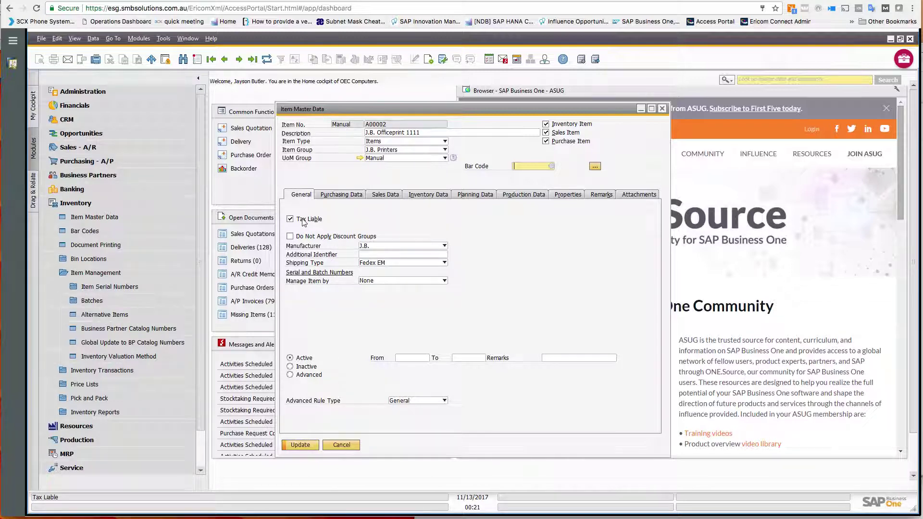
pyautogui.click(421, 247)
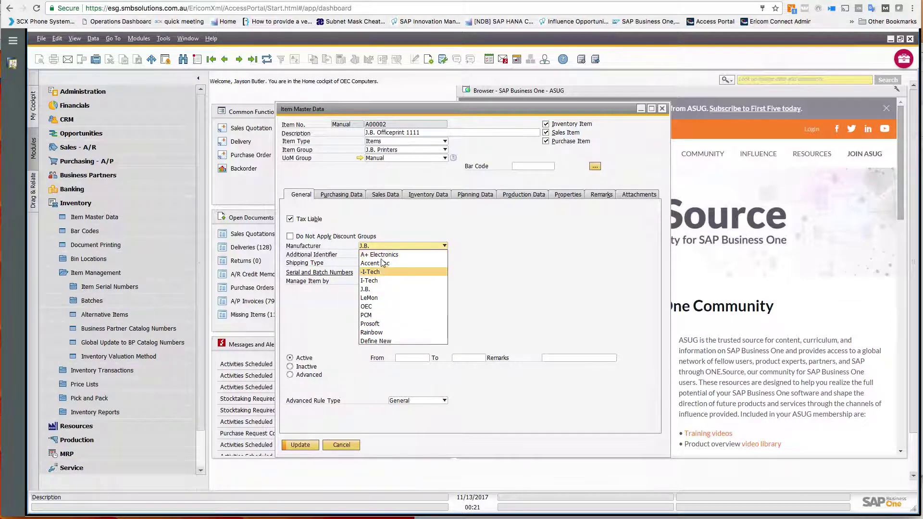
pyautogui.click(519, 268)
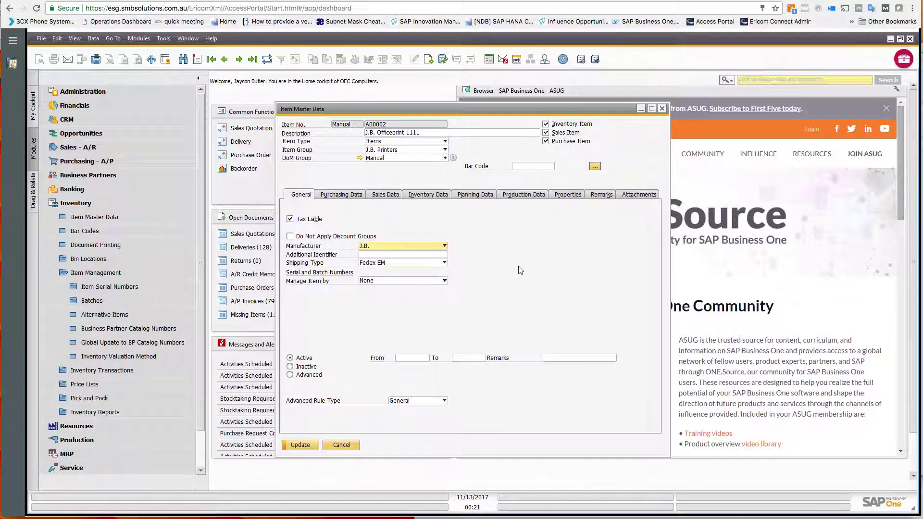
# - Inspect the translations for the item's additional identifier without adding any, and look through the shipping type choices
pyautogui.click(419, 253)
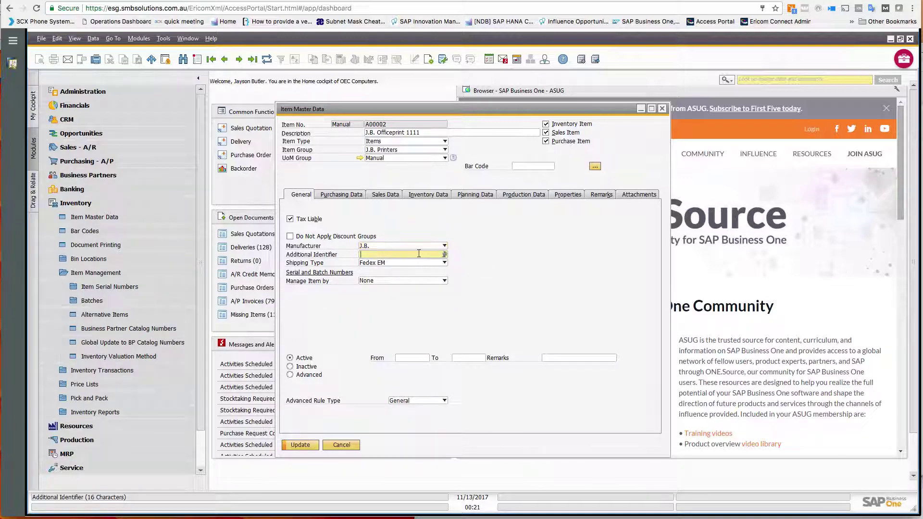
pyautogui.click(443, 255)
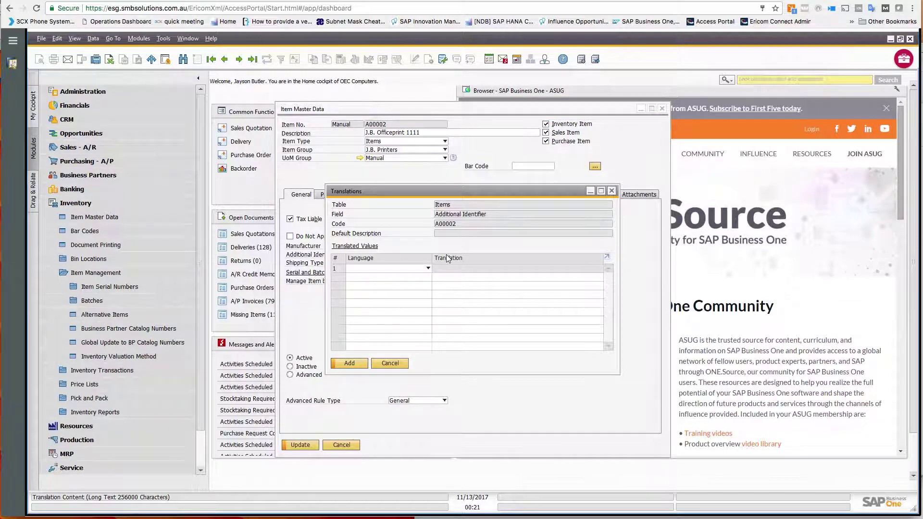
pyautogui.click(395, 367)
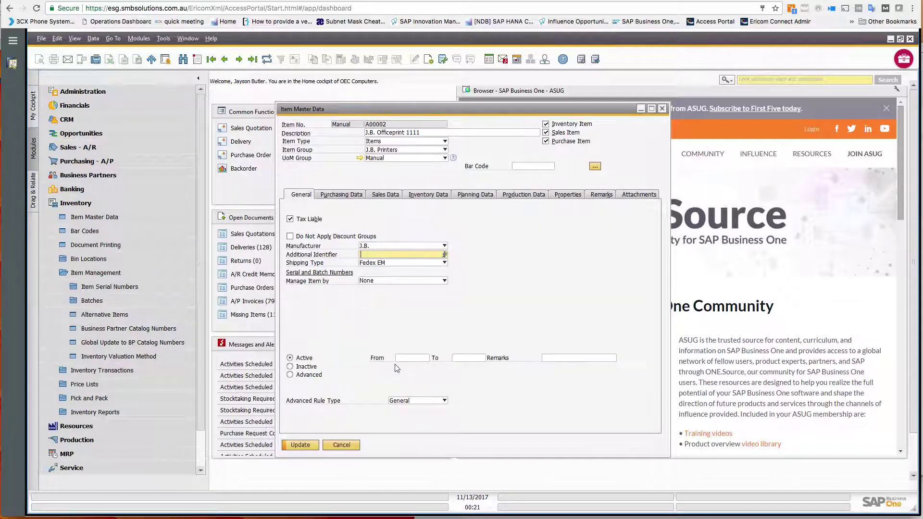
pyautogui.click(435, 264)
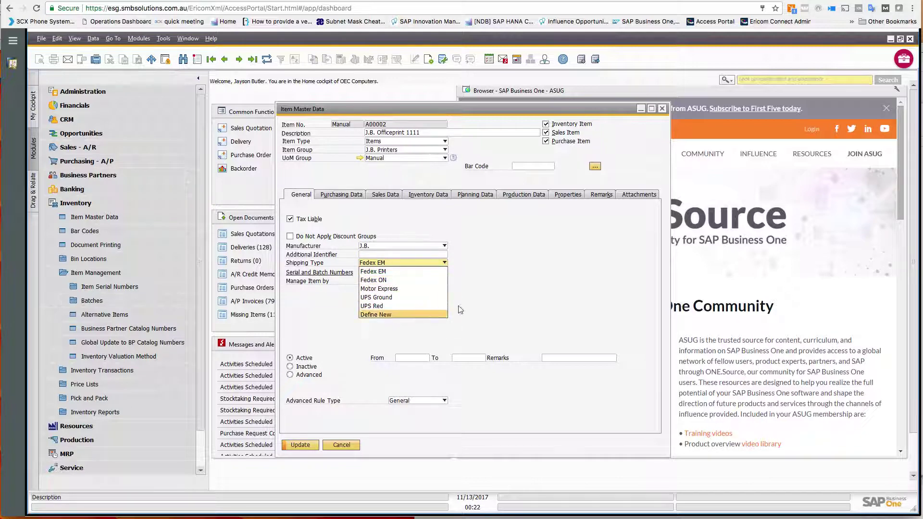
pyautogui.click(492, 295)
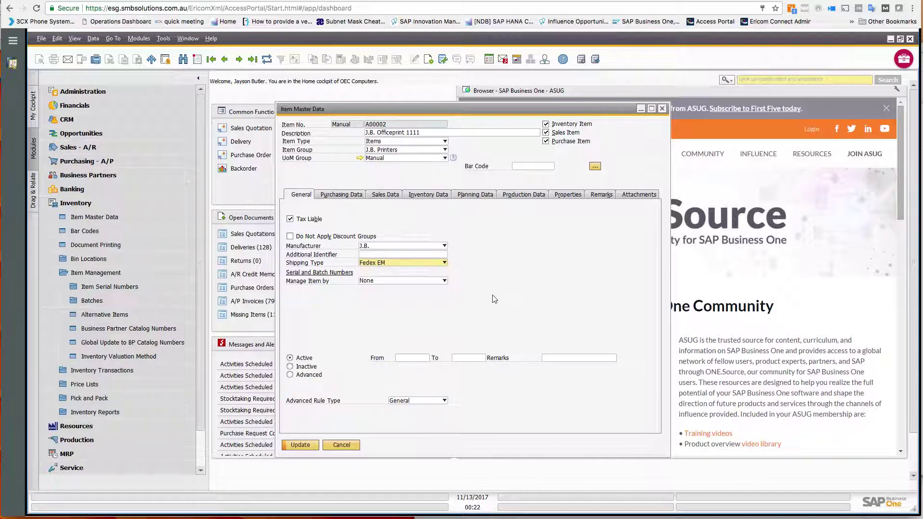
# - Check how the item is managed for serial and batch numbers, and view its warehouse inventory data before returning to the general data
pyautogui.click(445, 281)
pyautogui.click(445, 282)
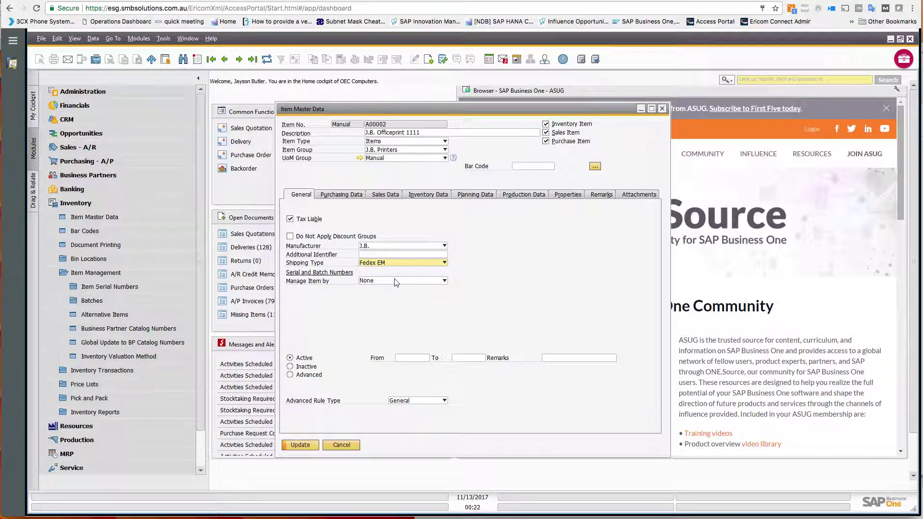
pyautogui.click(432, 195)
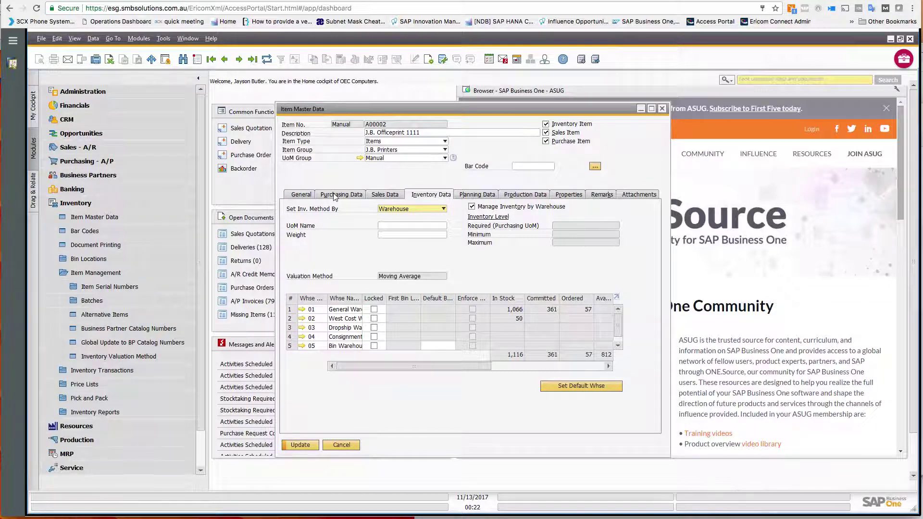
pyautogui.click(298, 196)
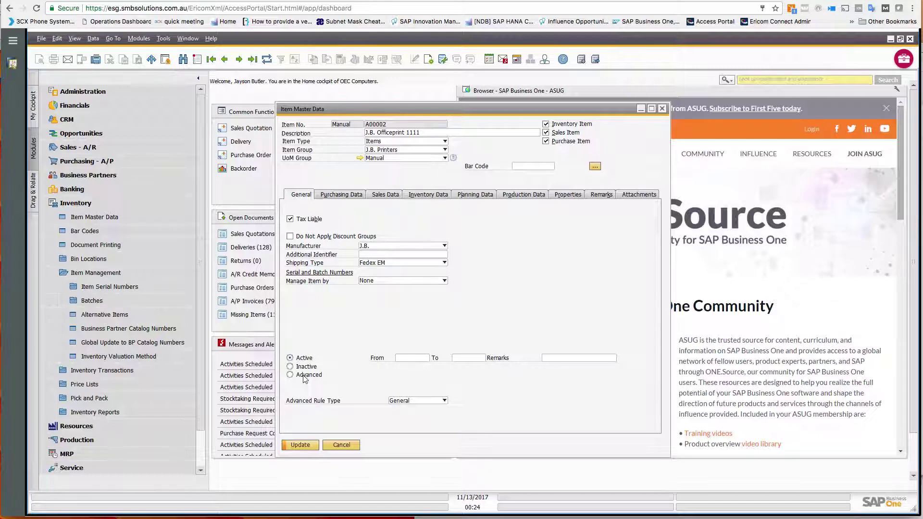
# - Set the item's advanced rule type to Item Group after trying Warehouse, and switch the status from Advanced back to Active
pyautogui.click(291, 375)
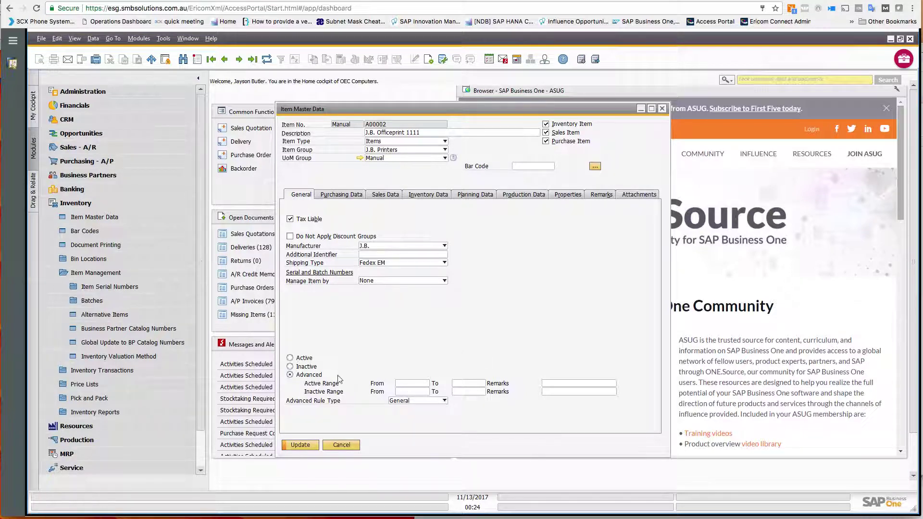
pyautogui.click(445, 401)
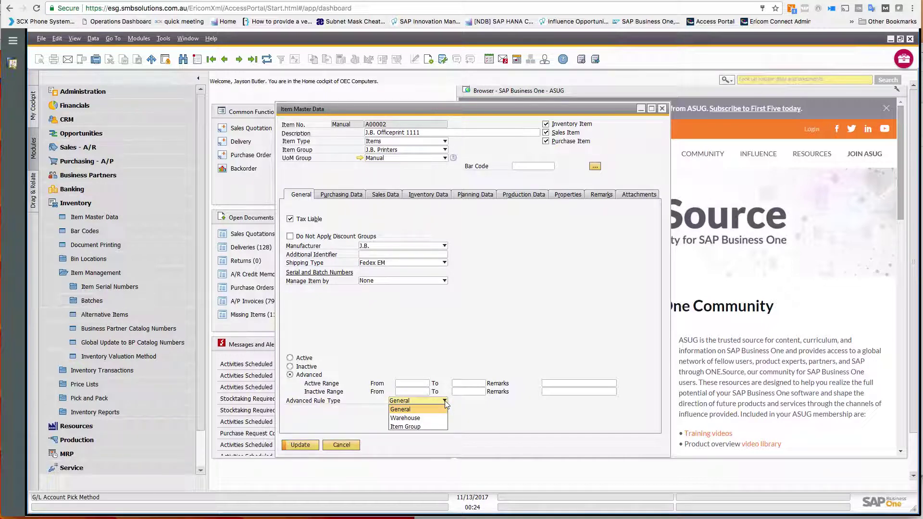
pyautogui.click(407, 418)
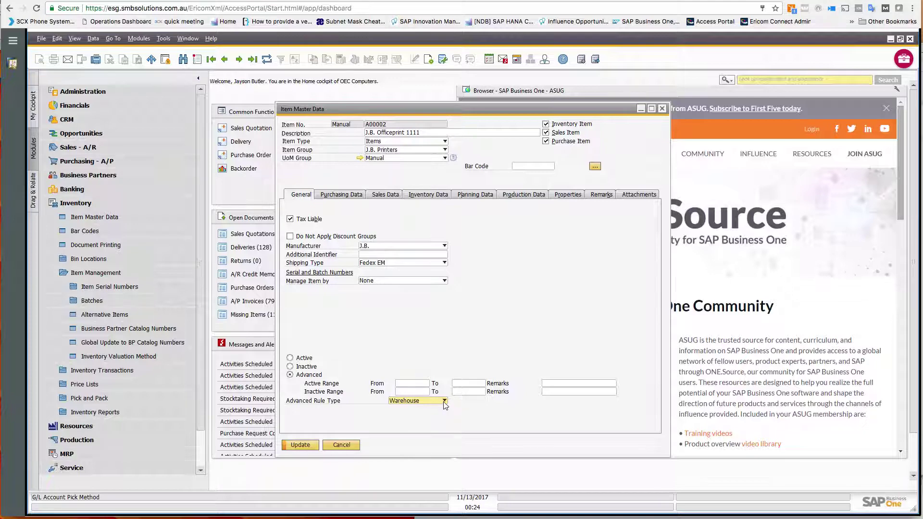
pyautogui.click(444, 401)
pyautogui.click(421, 426)
pyautogui.click(304, 359)
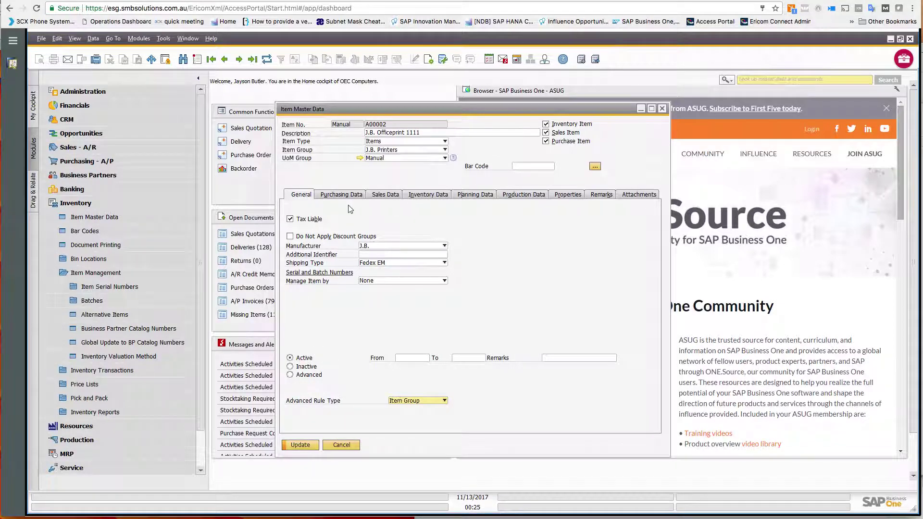
# - Save the item's updated general settings and show its purchasing data
pyautogui.click(299, 445)
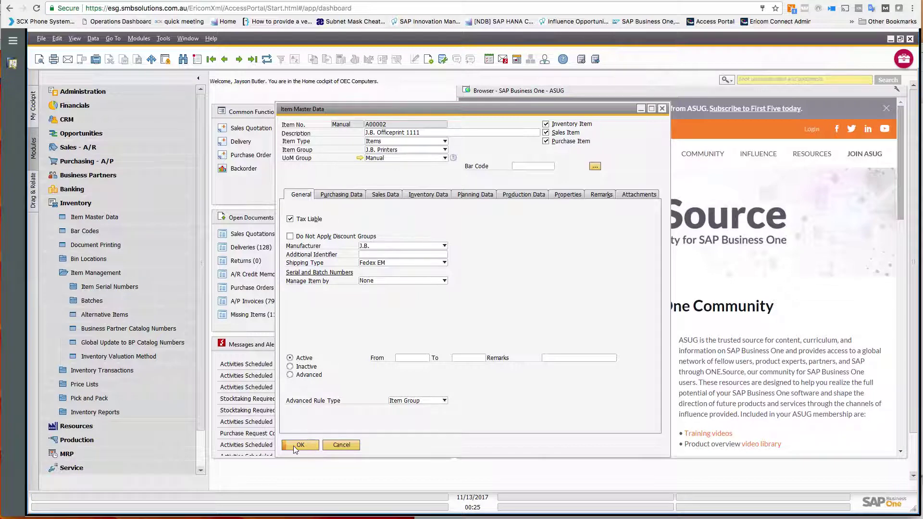
pyautogui.click(344, 194)
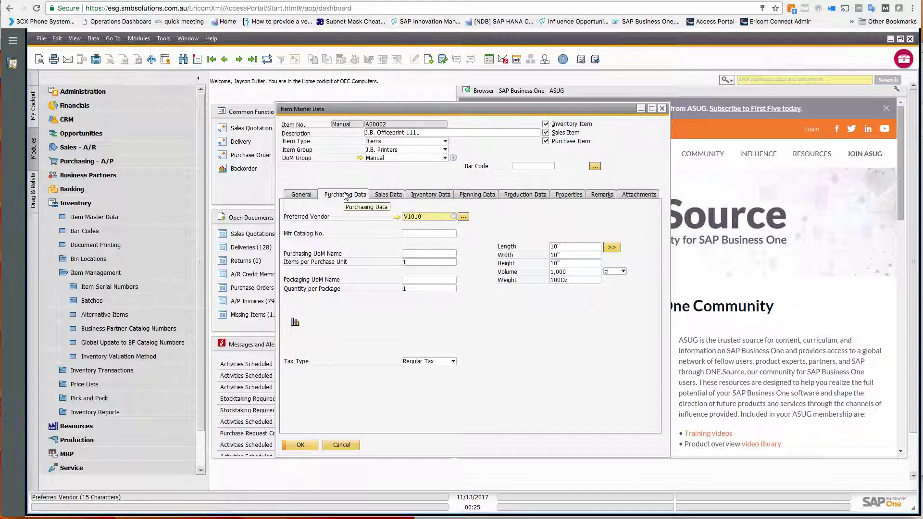
pyautogui.click(307, 196)
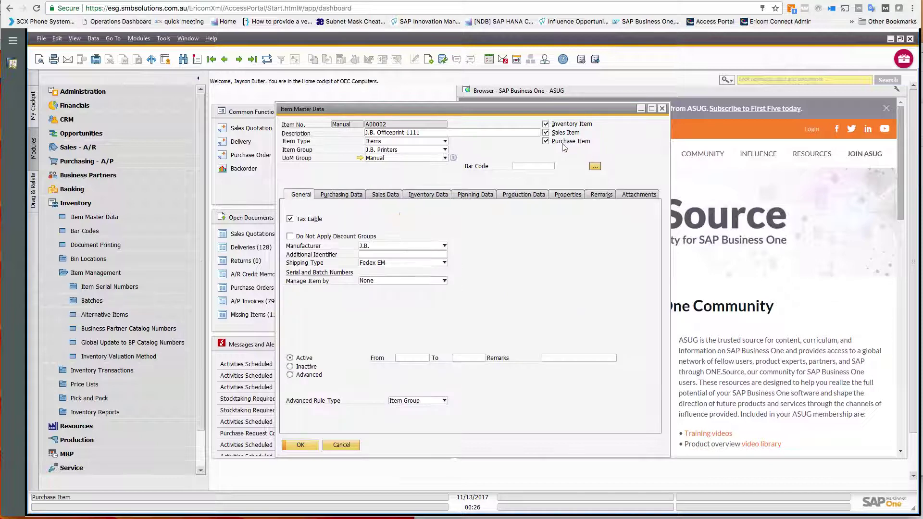
pyautogui.click(344, 196)
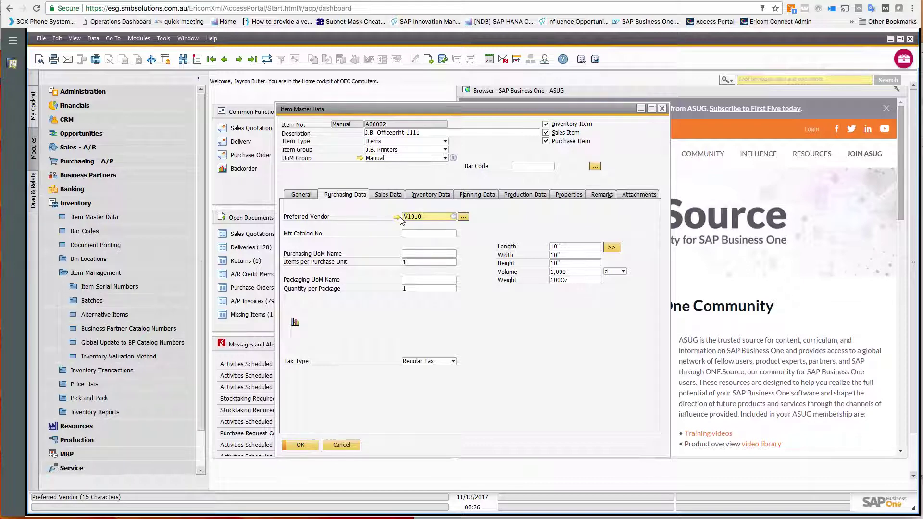
# - Inspect the item's list of preferred vendors and close it without adding another vendor
pyautogui.moveTo(397, 219)
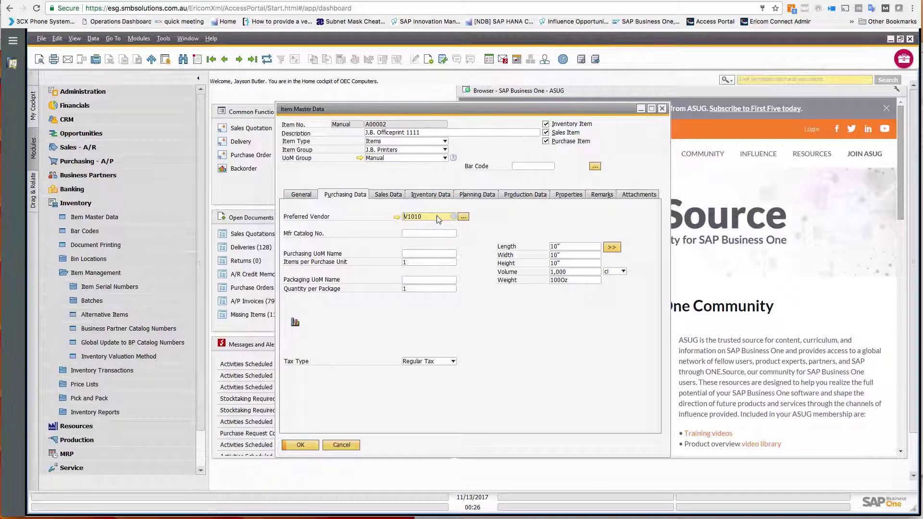
pyautogui.click(465, 216)
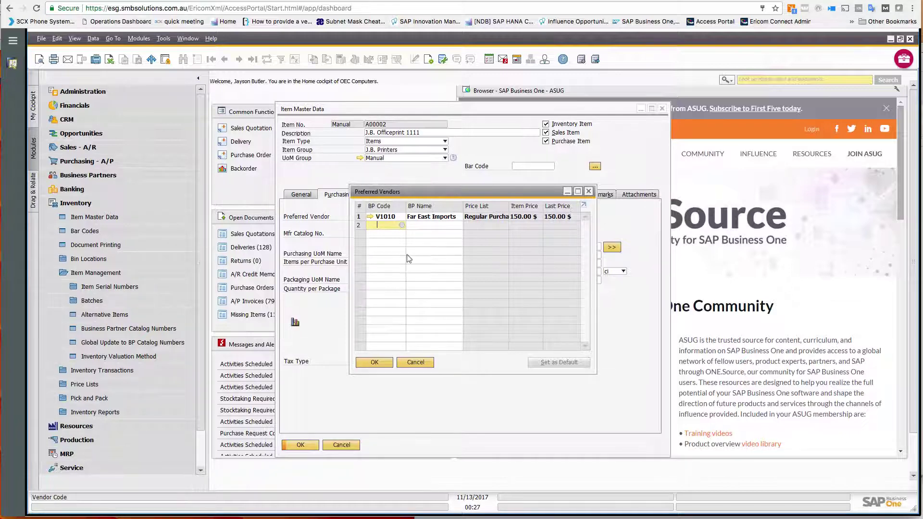
pyautogui.click(416, 363)
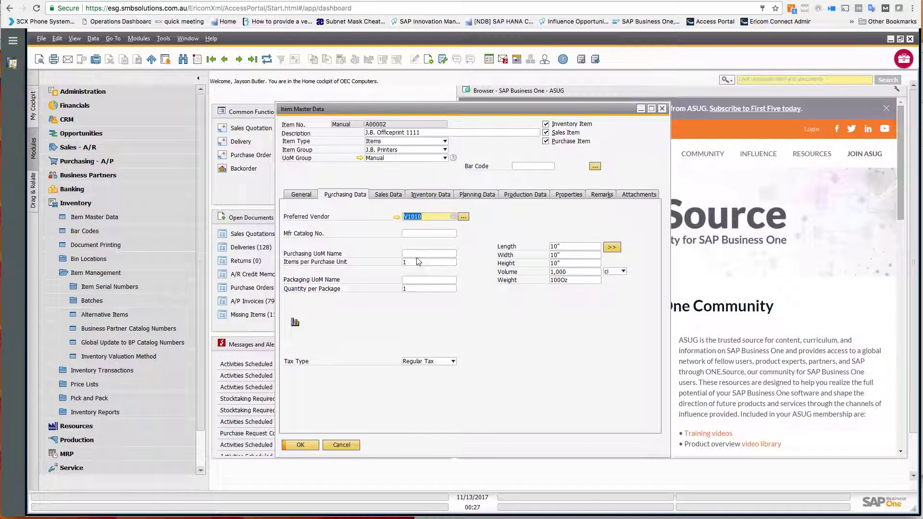
# - Review the manufacturer catalog number, purchasing UoM name and items per purchase unit fields without entering anything
pyautogui.click(416, 235)
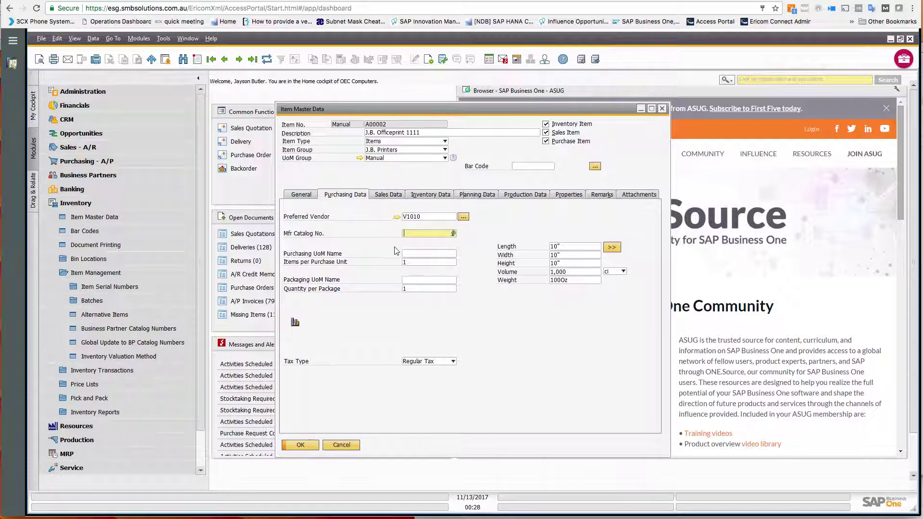
pyautogui.click(419, 253)
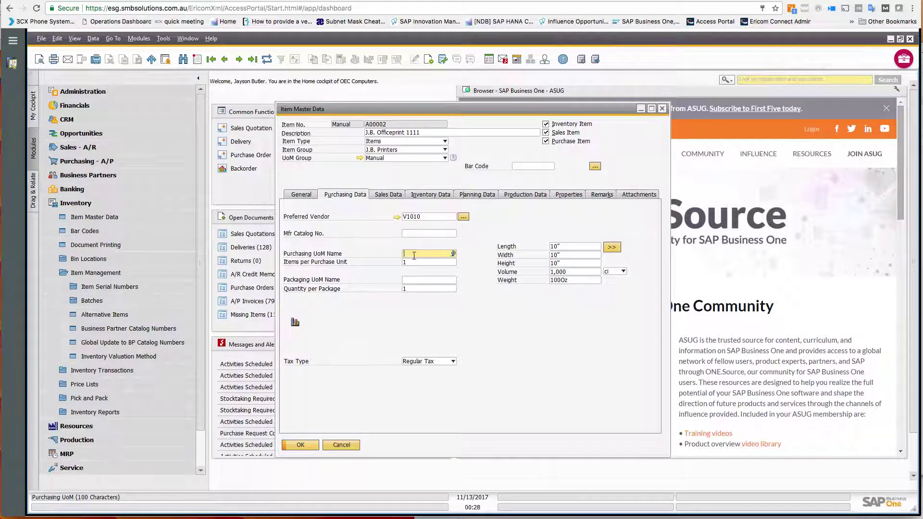
pyautogui.click(419, 263)
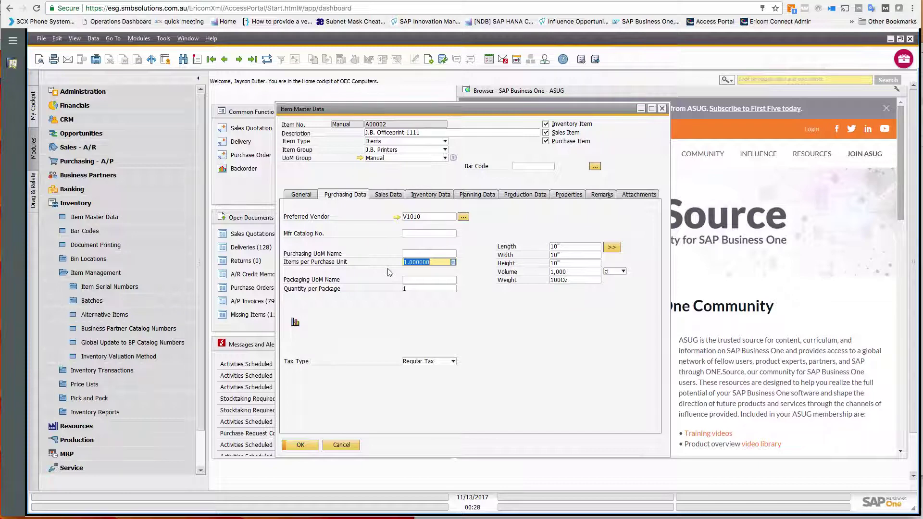
pyautogui.click(414, 255)
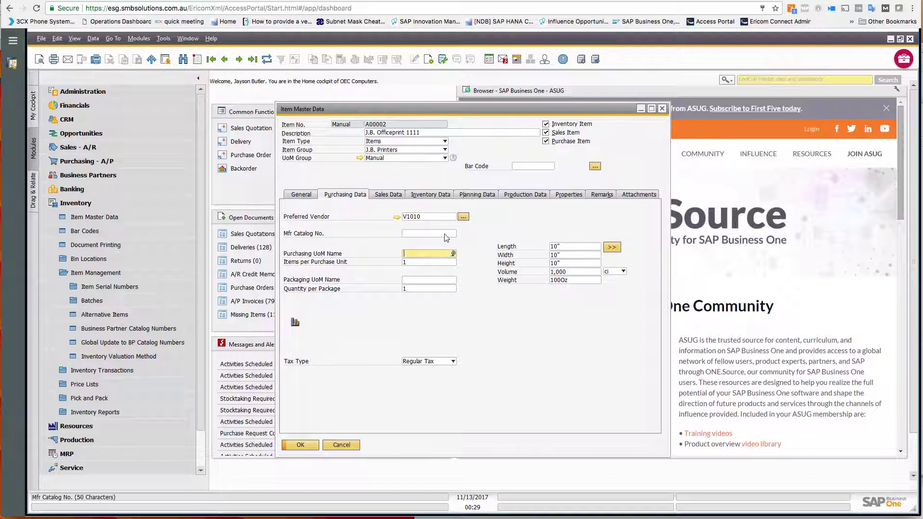
# - Set both the sales UoM name and the sales packaging UoM name to Each, and save the item
pyautogui.click(392, 195)
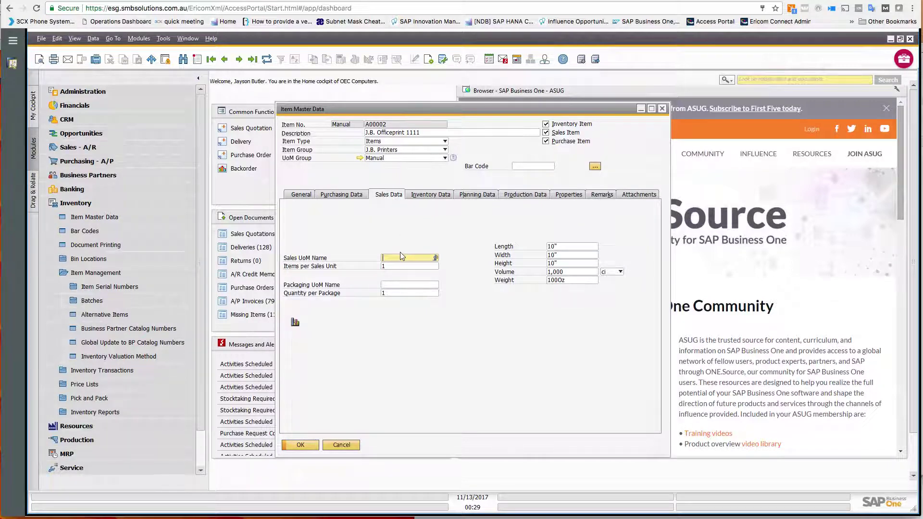
pyautogui.write('Each')
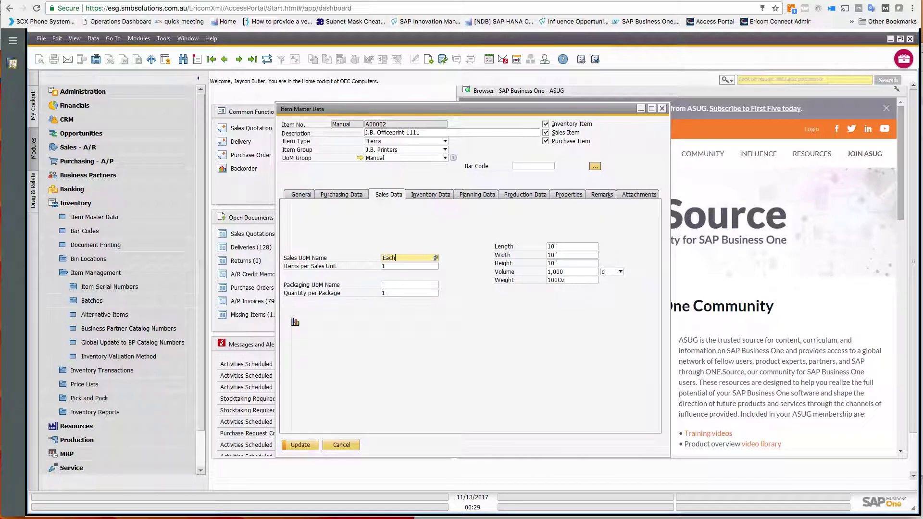
pyautogui.press('Tab')
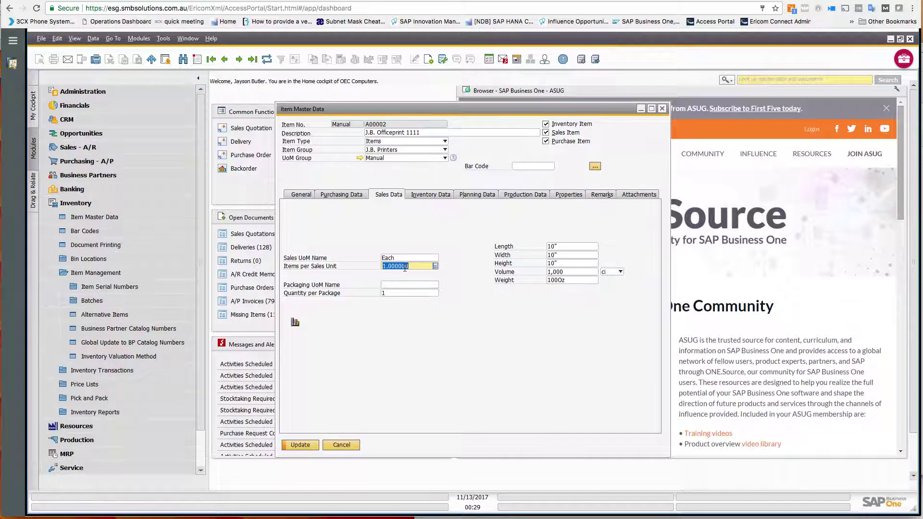
pyautogui.click(392, 286)
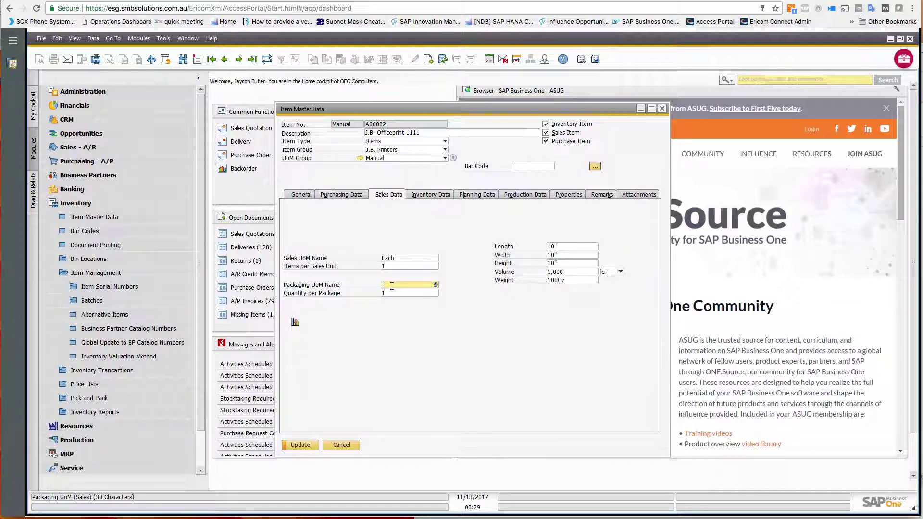
pyautogui.write('Each')
pyautogui.click(396, 293)
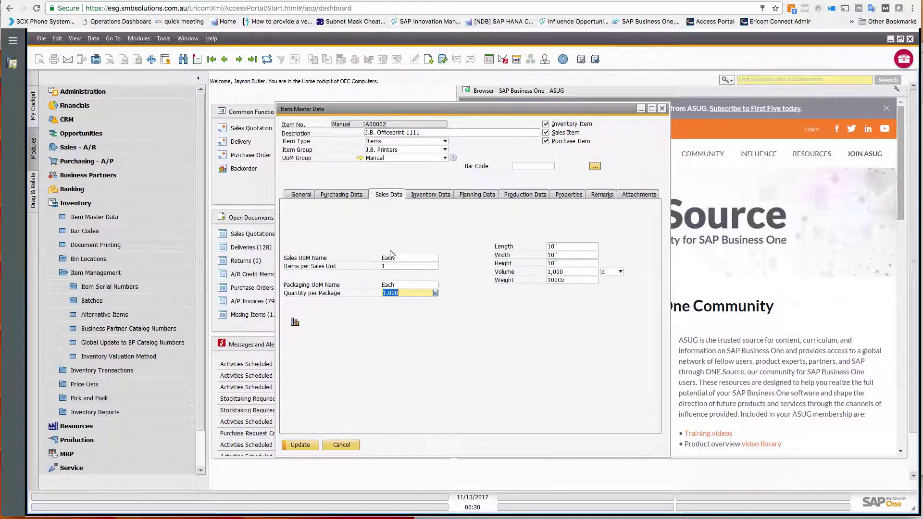
pyautogui.click(300, 446)
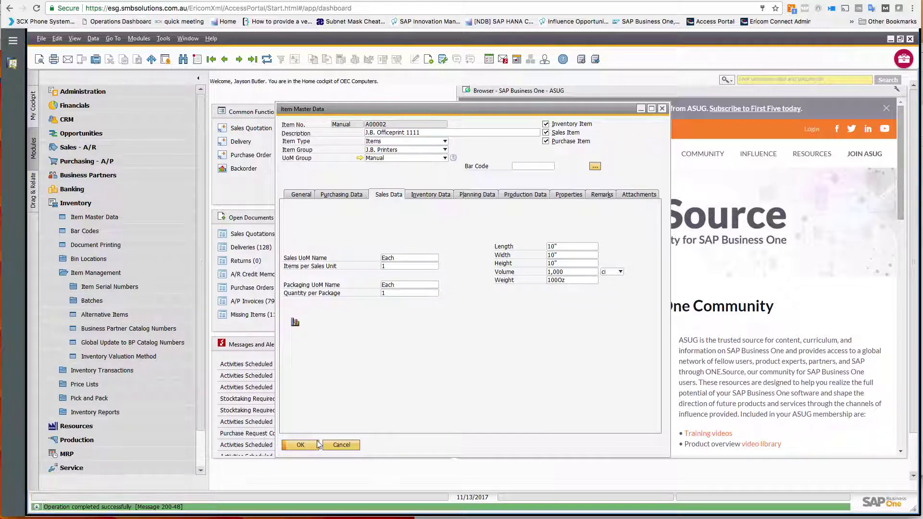
# - Set the item's inventory method to Item Level in its inventory data and save the item
pyautogui.click(429, 197)
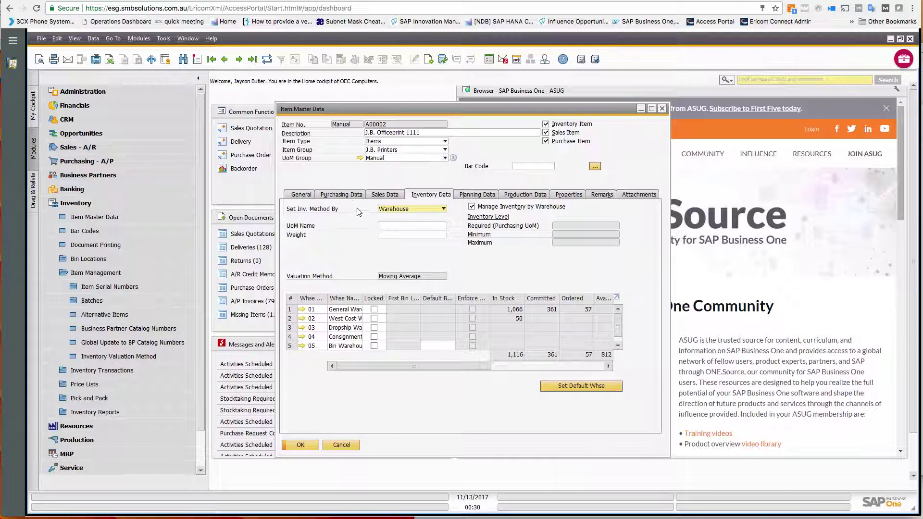
pyautogui.click(442, 210)
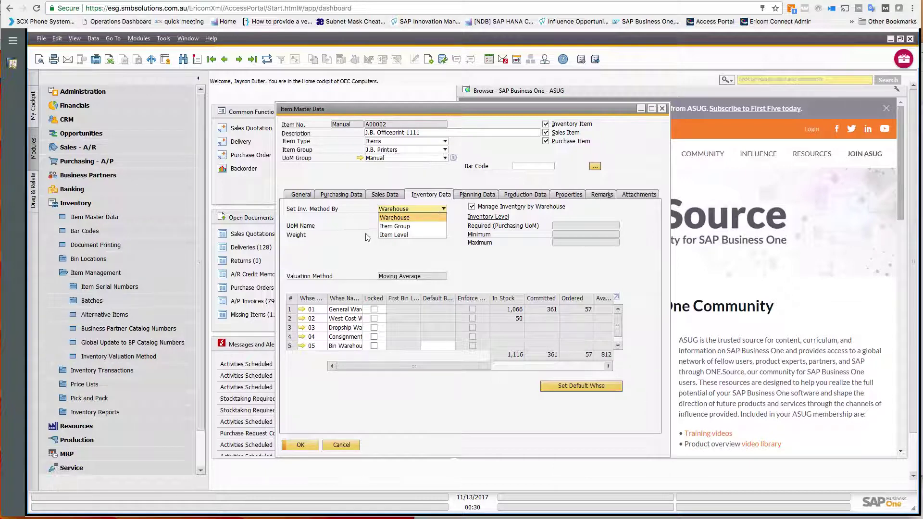
pyautogui.click(386, 235)
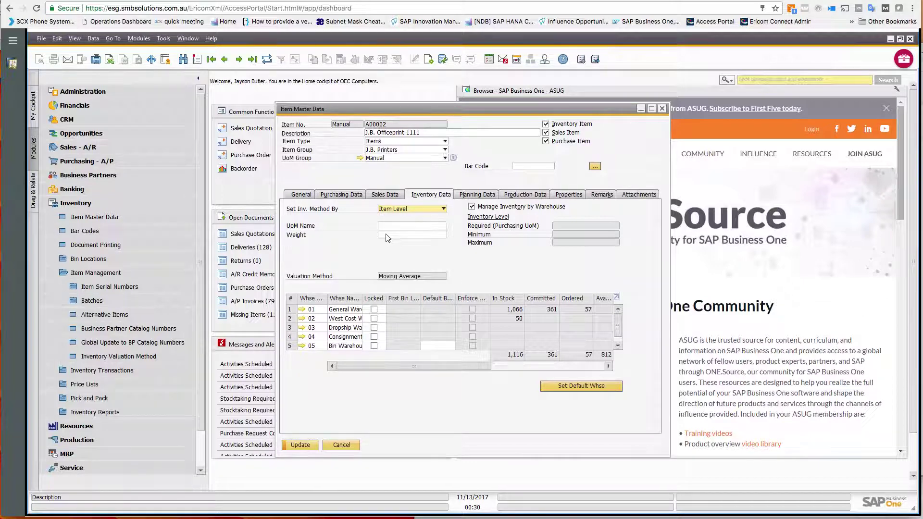
pyautogui.click(299, 446)
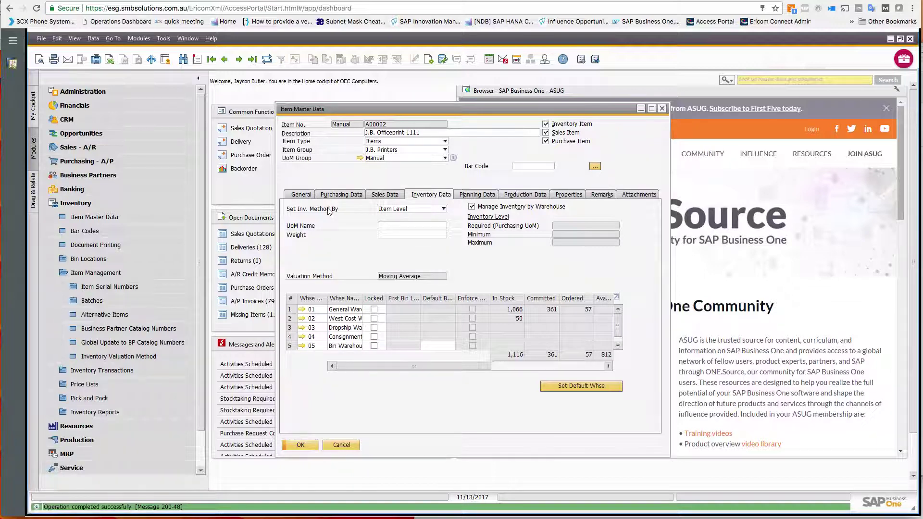
# - Try to set the inventory method to Warehouse, but cancel the change at the account overwrite prompt
pyautogui.click(430, 210)
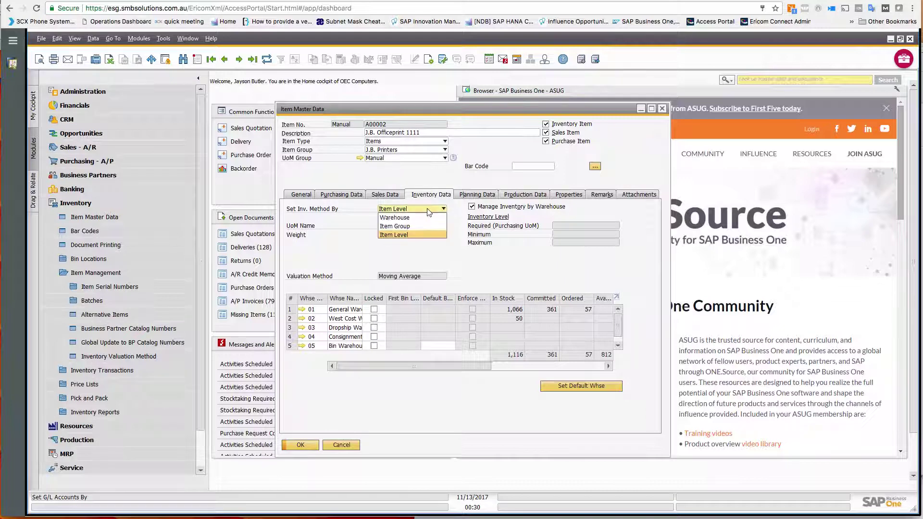
pyautogui.click(395, 217)
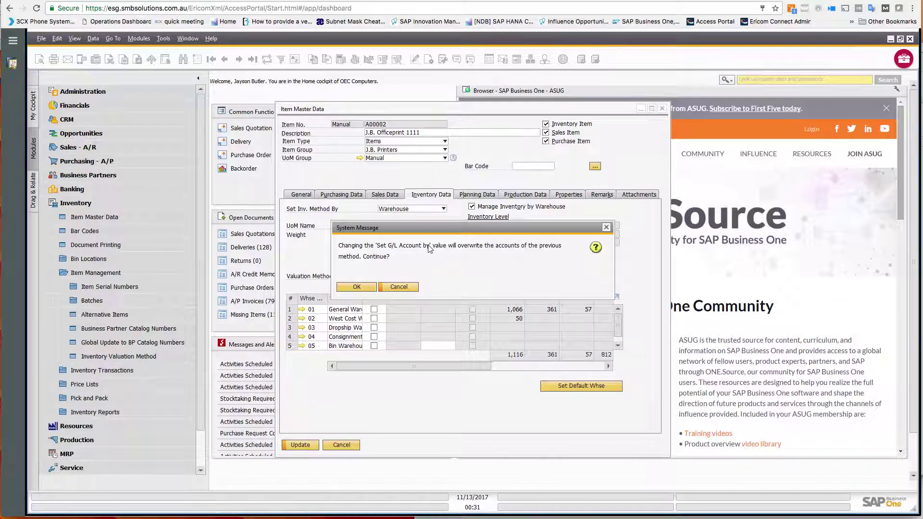
pyautogui.click(405, 288)
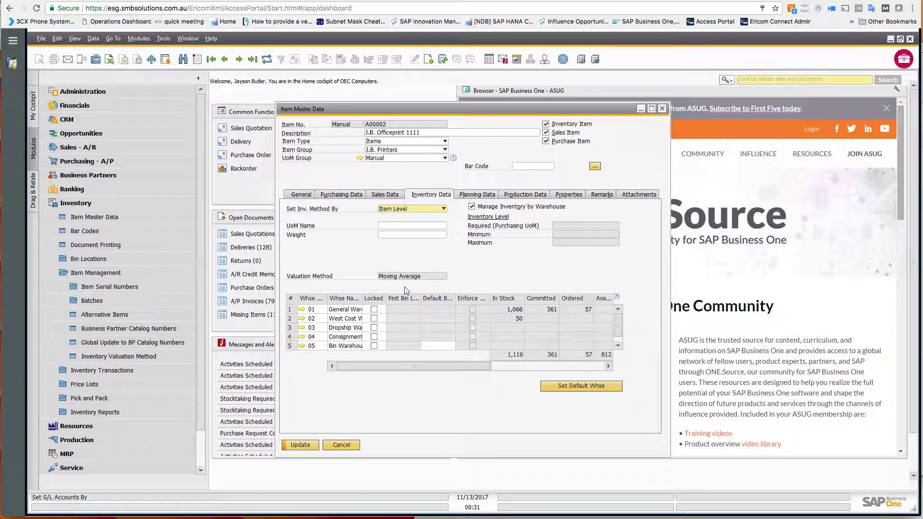
# - Set the inventory UoM name to Each and the weight to 7 Oz, applying the weight to purchasing and sales data
pyautogui.click(394, 226)
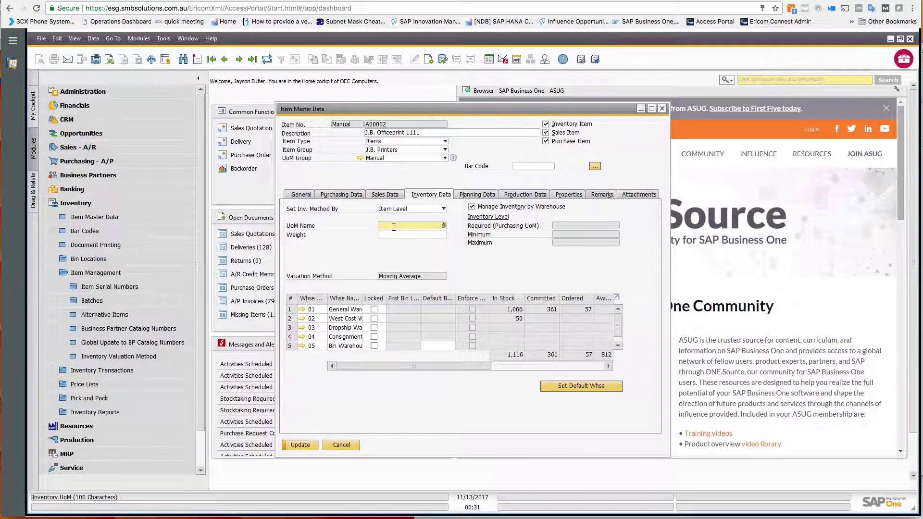
pyautogui.write('Each')
pyautogui.press('Tab')
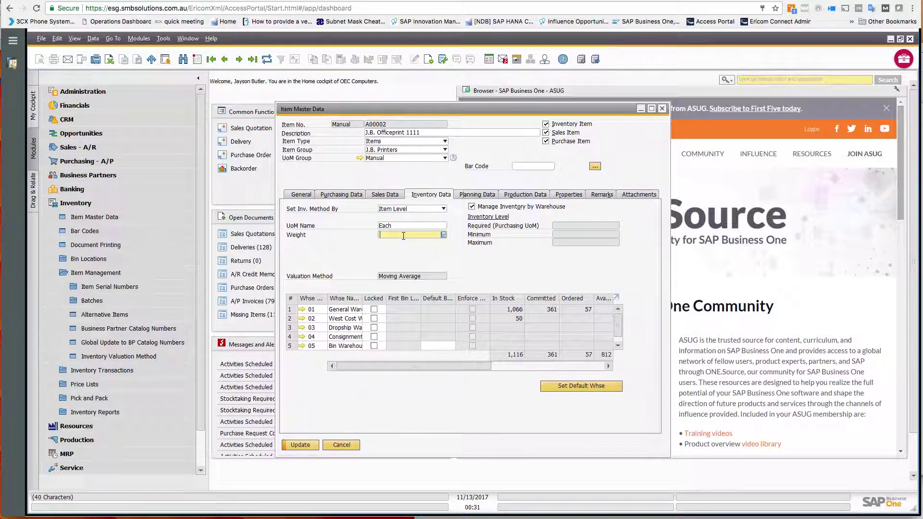
pyautogui.write('7')
pyautogui.press('Tab')
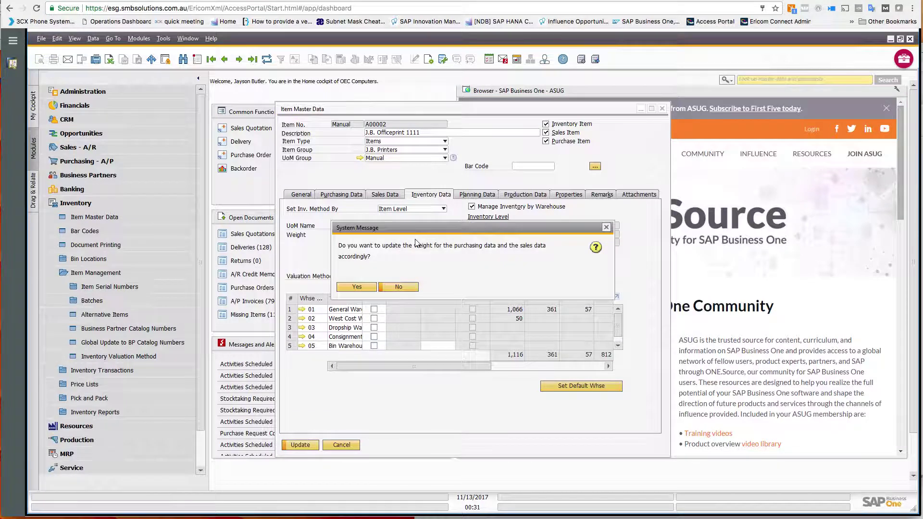
pyautogui.click(367, 286)
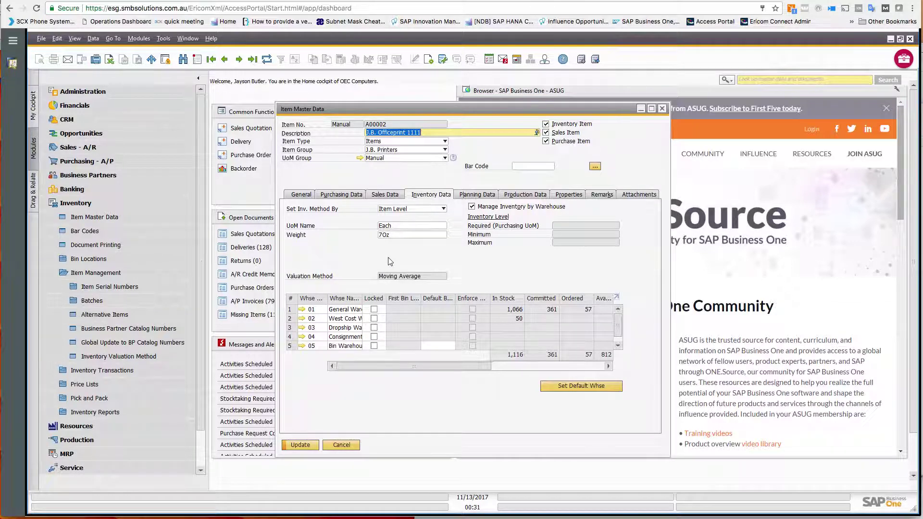
# - Change the inventory weight to 7 Lb and apply it to the purchasing and sales data as well
pyautogui.click(399, 235)
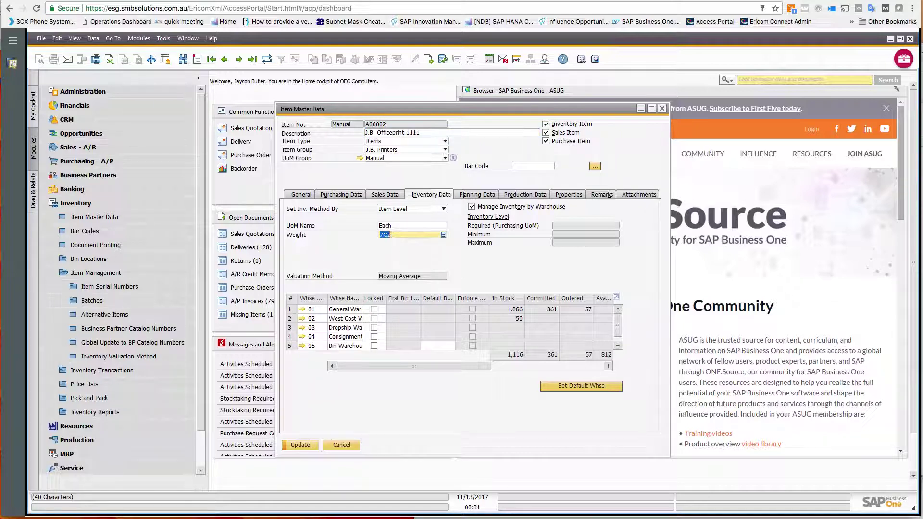
pyautogui.press('BackSpace')
pyautogui.press('BackSpace')
pyautogui.write('kg')
pyautogui.press('Tab')
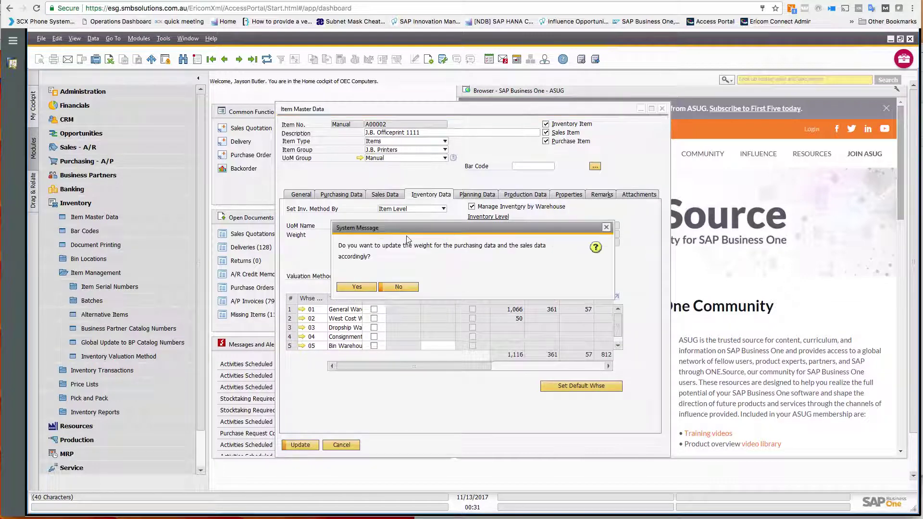
pyautogui.click(361, 288)
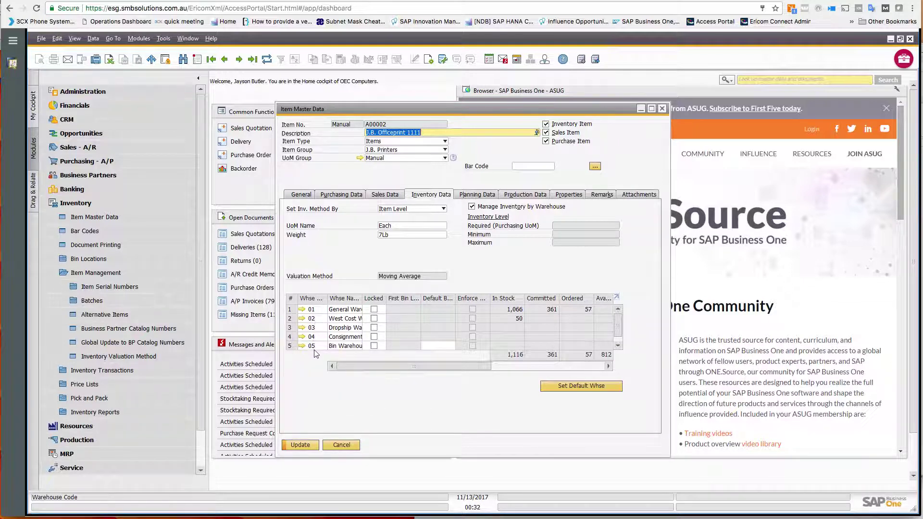
# - Look through the item's warehouse list and select the name of warehouse 01
pyautogui.moveTo(317, 350)
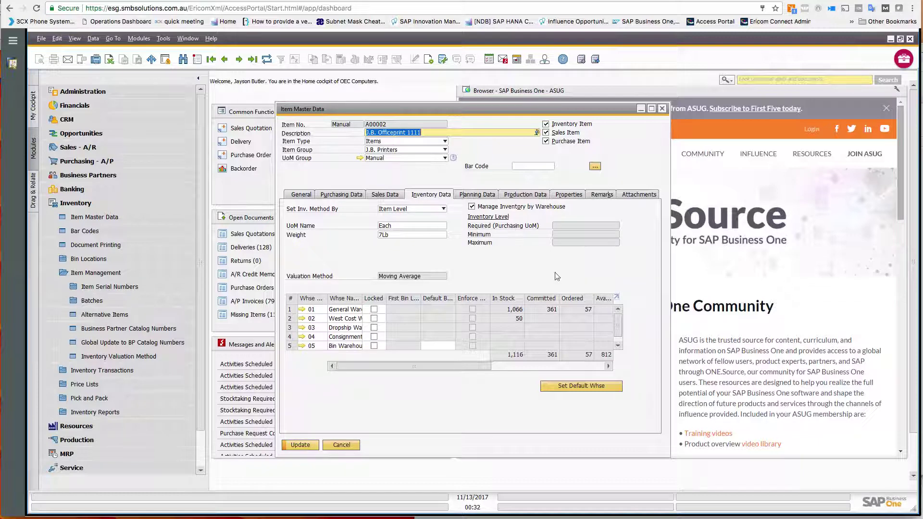
pyautogui.scroll(-1, 620, 338)
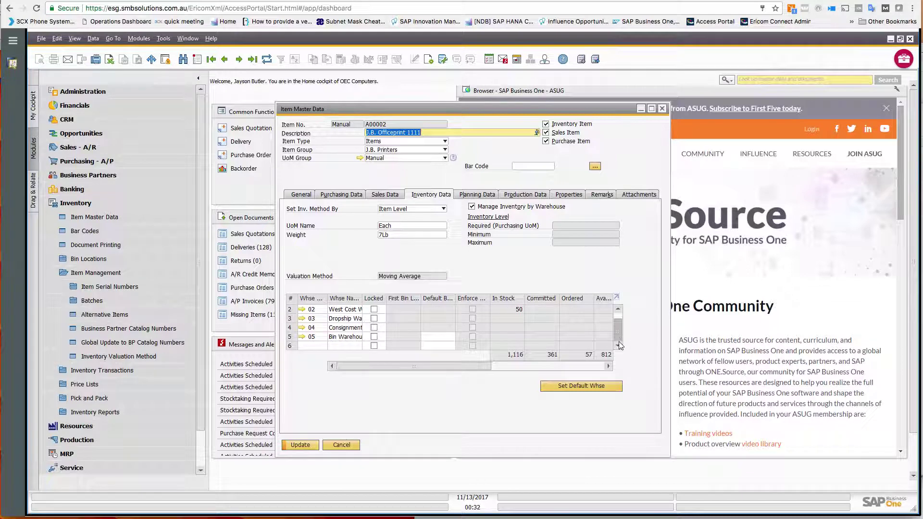
pyautogui.scroll(1, 619, 341)
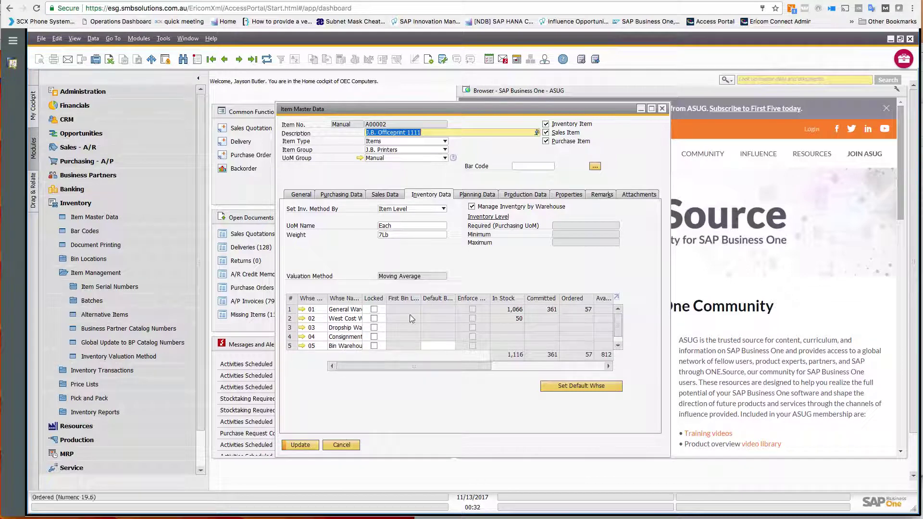
pyautogui.click(352, 311)
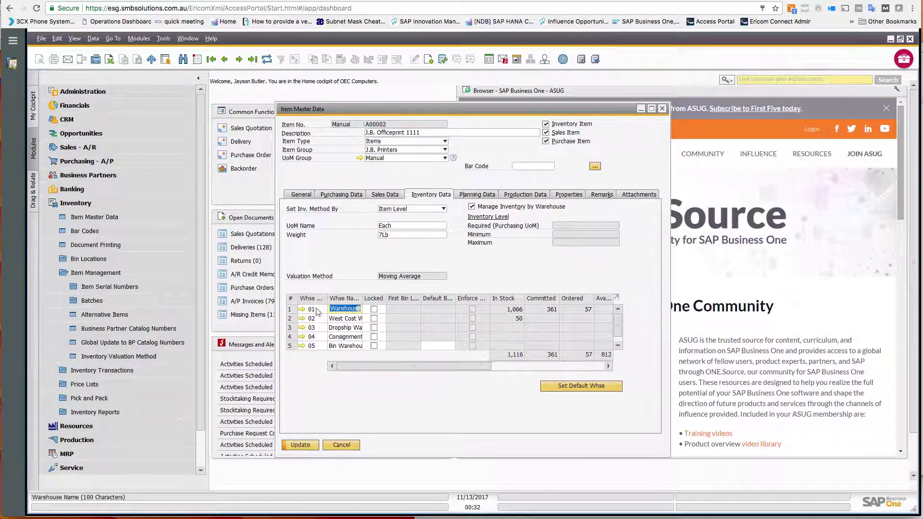
# - Set warehouse 01 as the item's default warehouse and save the item
pyautogui.click(290, 310)
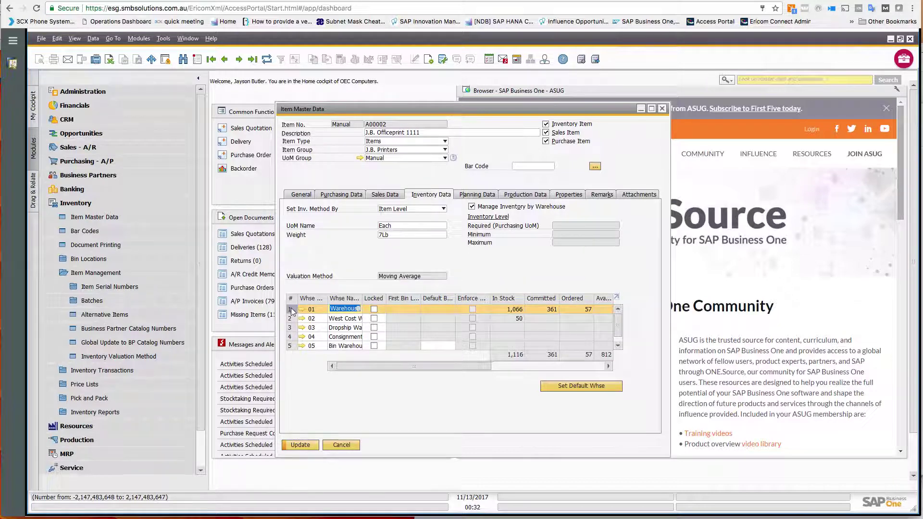
pyautogui.click(573, 390)
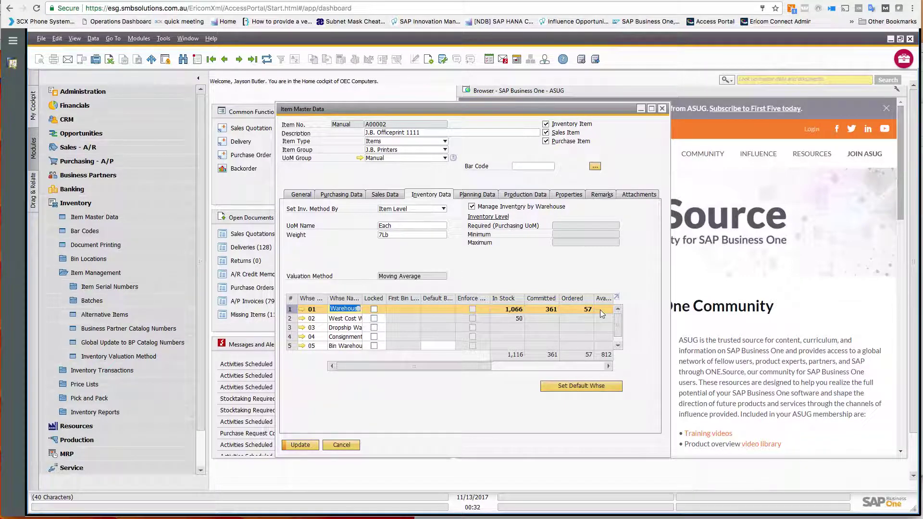
pyautogui.click(304, 445)
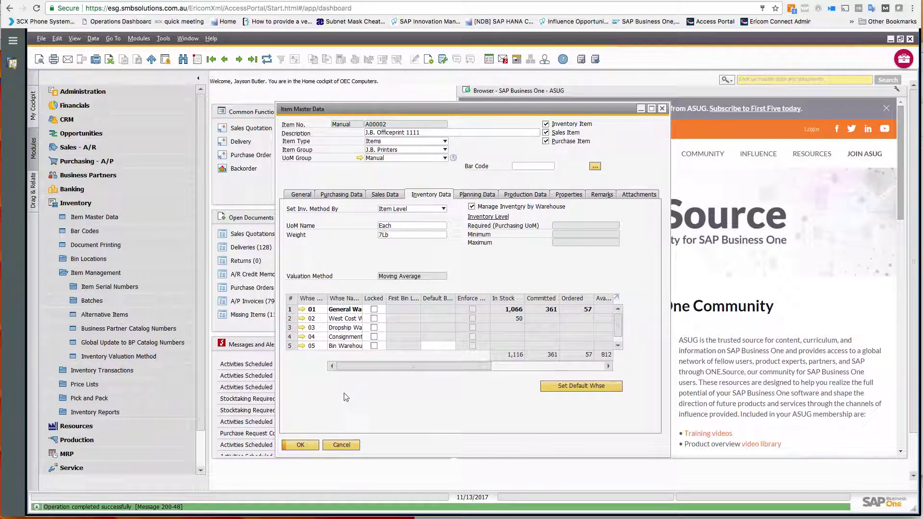
# - In the item's planning data, choose MRP as the planning method and Buy as the procurement method
pyautogui.click(479, 195)
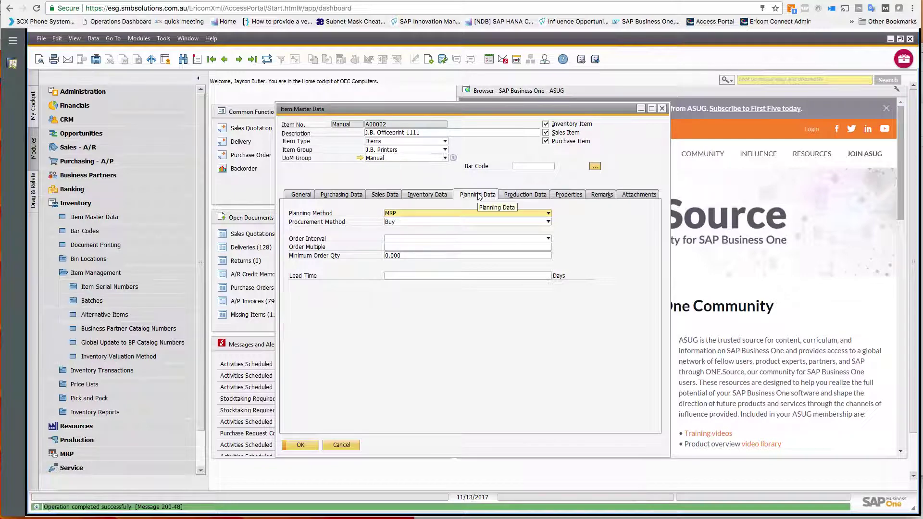
pyautogui.click(547, 216)
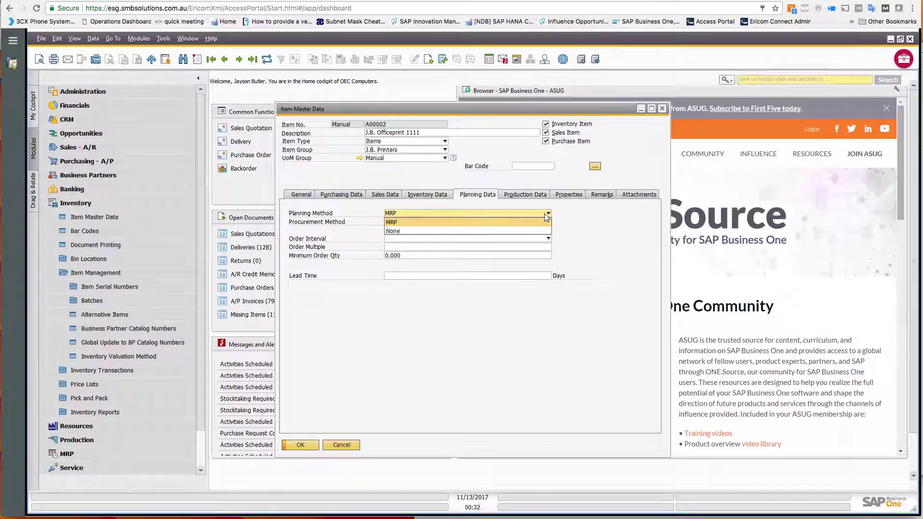
pyautogui.click(419, 223)
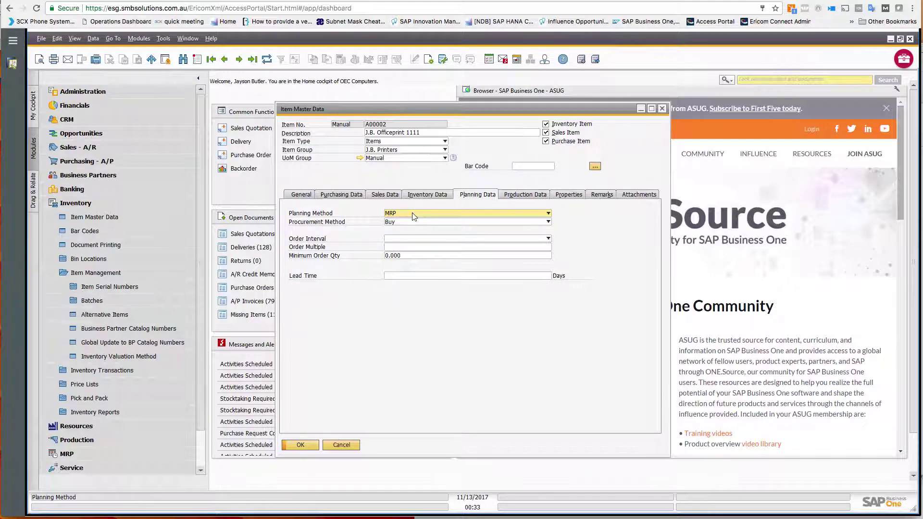
pyautogui.click(416, 224)
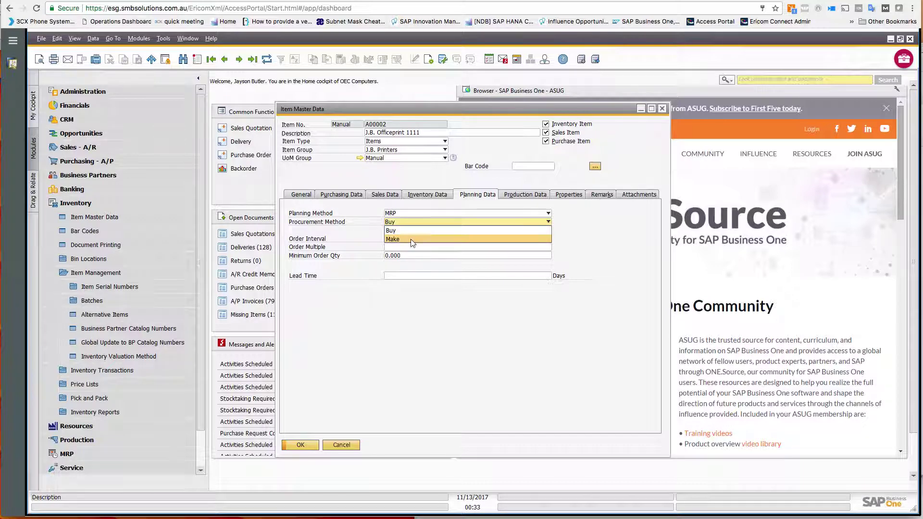
pyautogui.click(406, 233)
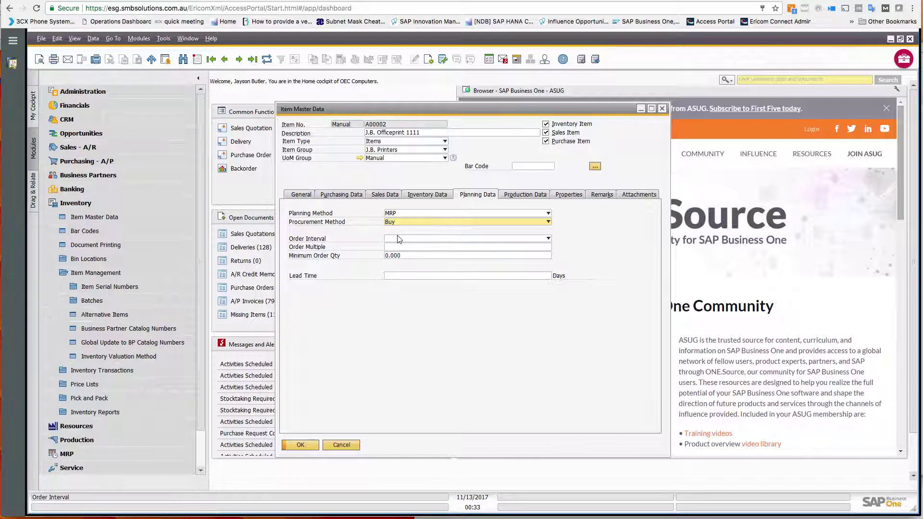
# - Look at the setup form for defining a new order interval and cancel it without adding one
pyautogui.click(417, 239)
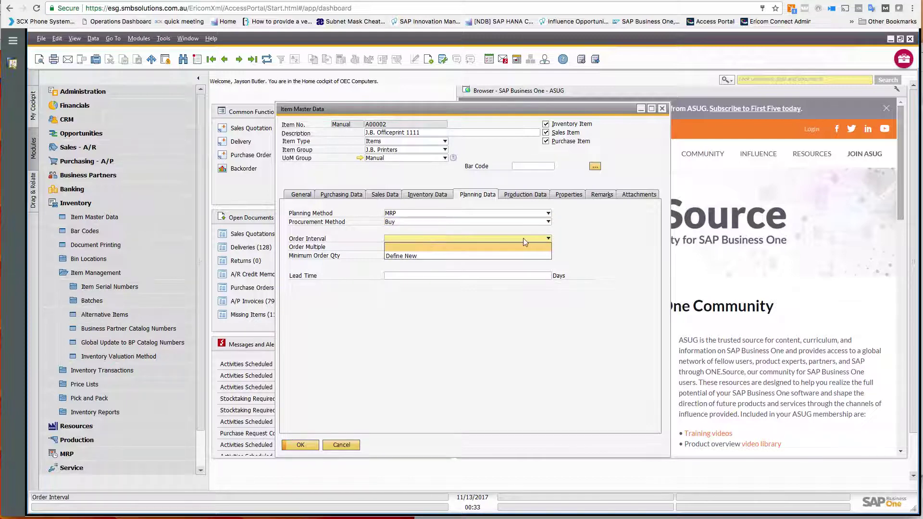
pyautogui.click(417, 257)
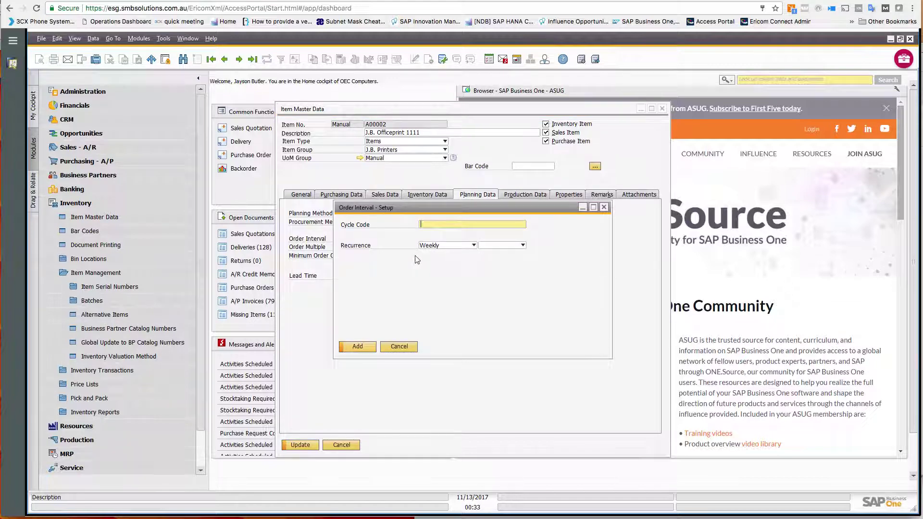
pyautogui.click(399, 347)
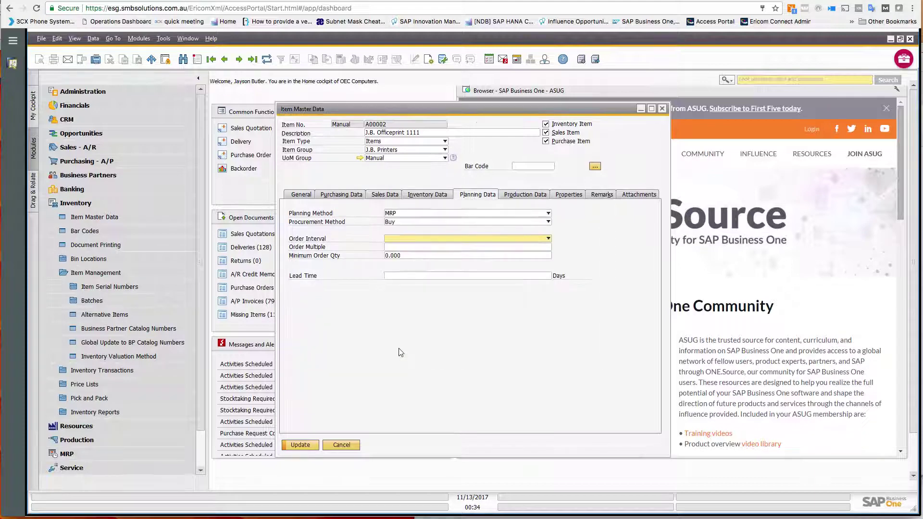
# - Examine the order multiple, minimum order quantity and lead time fields in the item's planning data
pyautogui.click(438, 248)
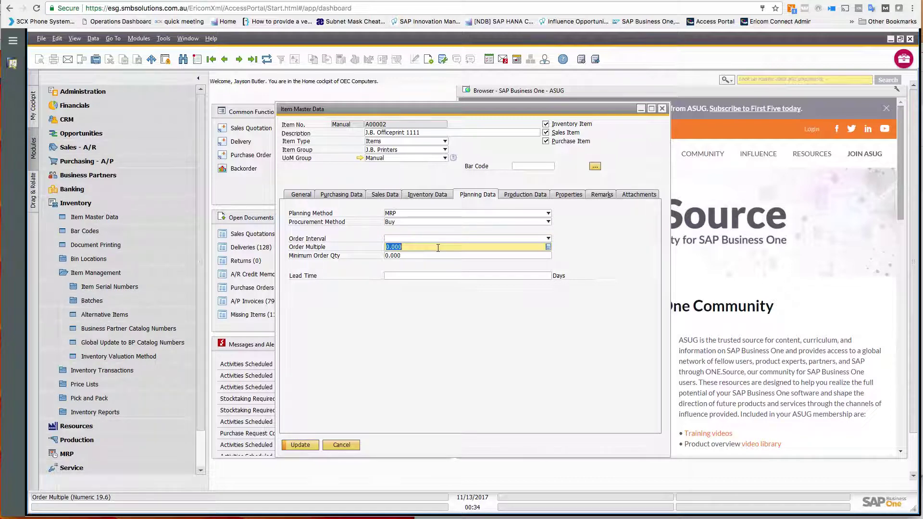
pyautogui.press('Delete')
pyautogui.click(427, 255)
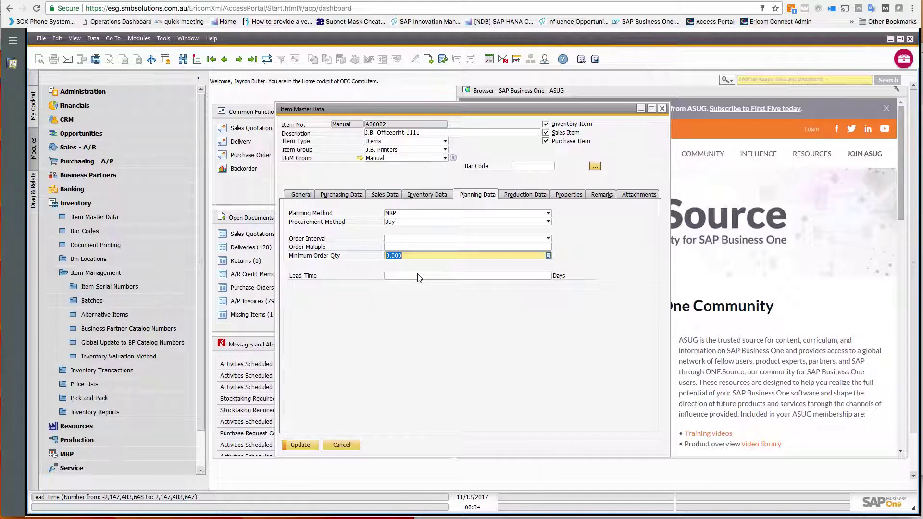
pyautogui.click(413, 276)
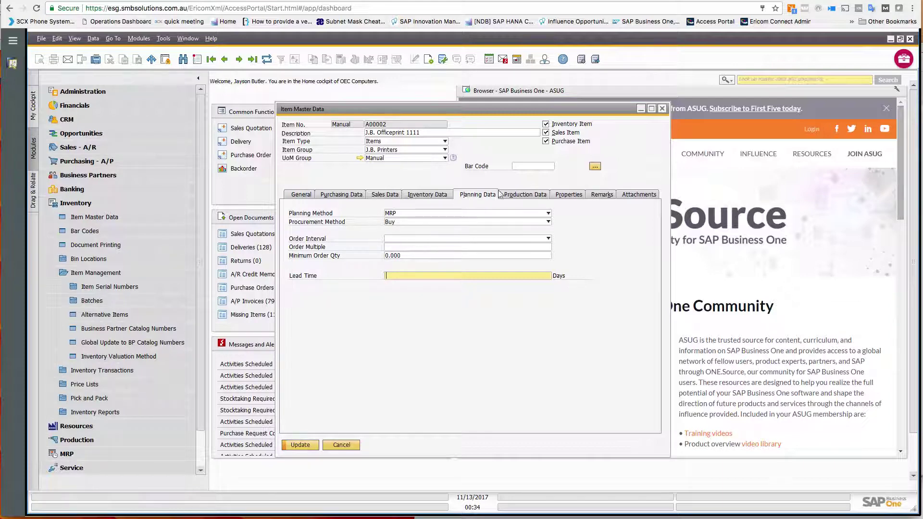
# - Review the issue method options in the item's production data and look through its list of properties
pyautogui.click(518, 195)
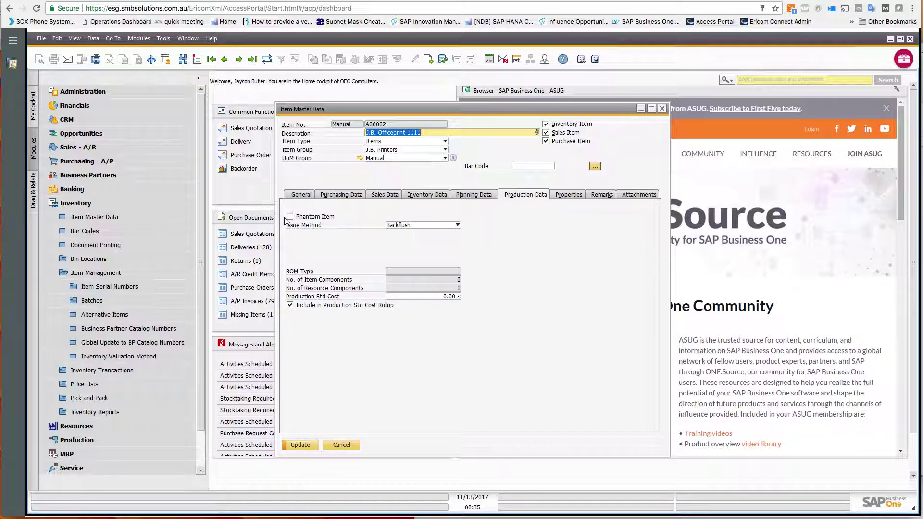
pyautogui.click(432, 226)
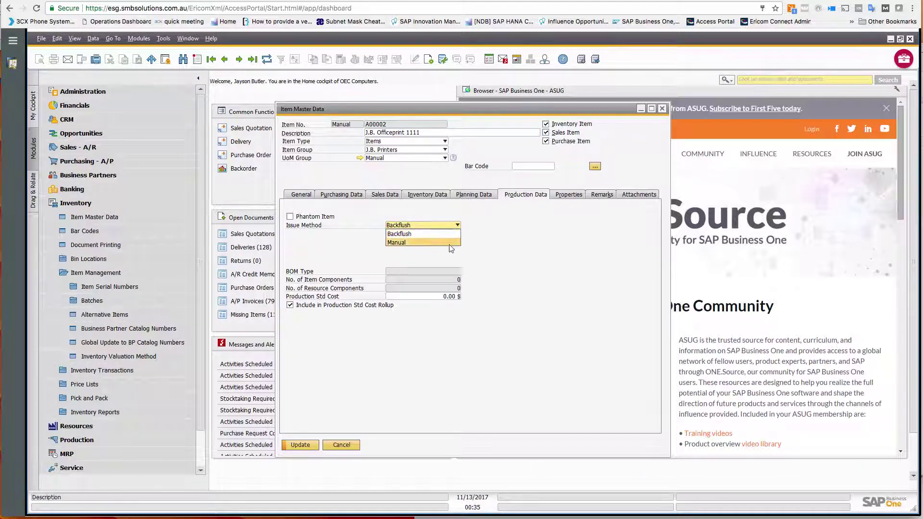
pyautogui.click(512, 249)
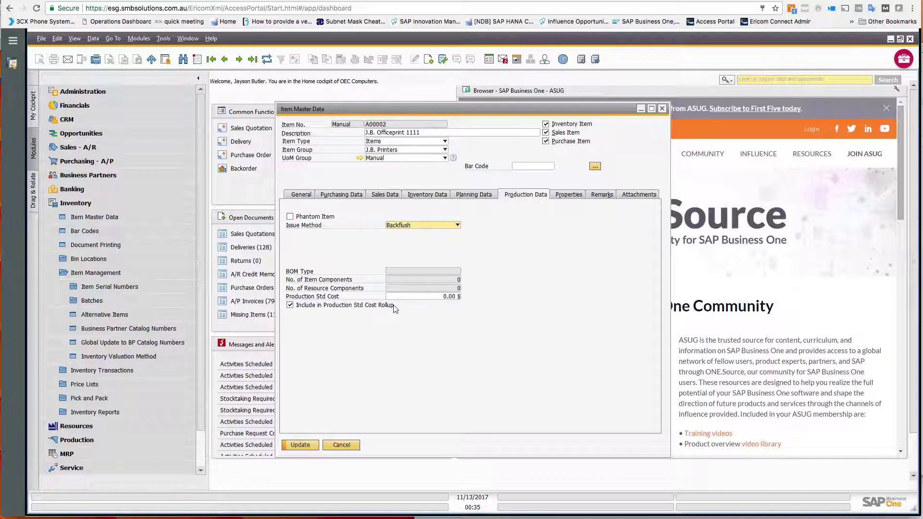
pyautogui.click(571, 195)
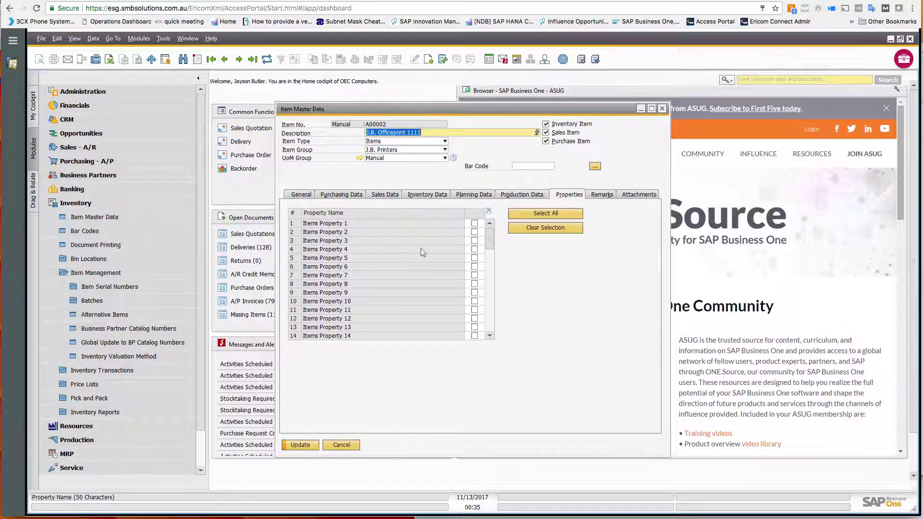
pyautogui.moveTo(489, 233)
pyautogui.mouseDown()
pyautogui.moveTo(491, 338)
pyautogui.moveTo(493, 227)
pyautogui.mouseUp()
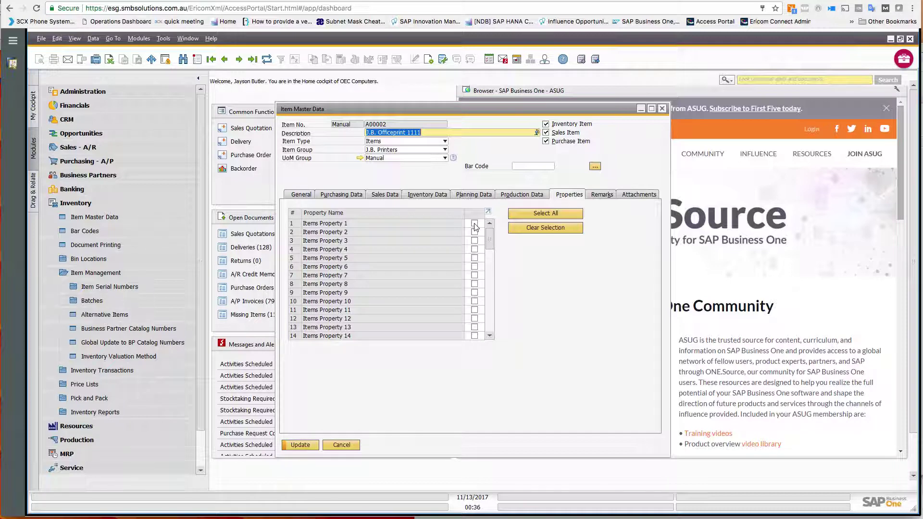
# - View the item's remarks and the languages available for translating them, cancelling the translation without adding one
pyautogui.click(604, 195)
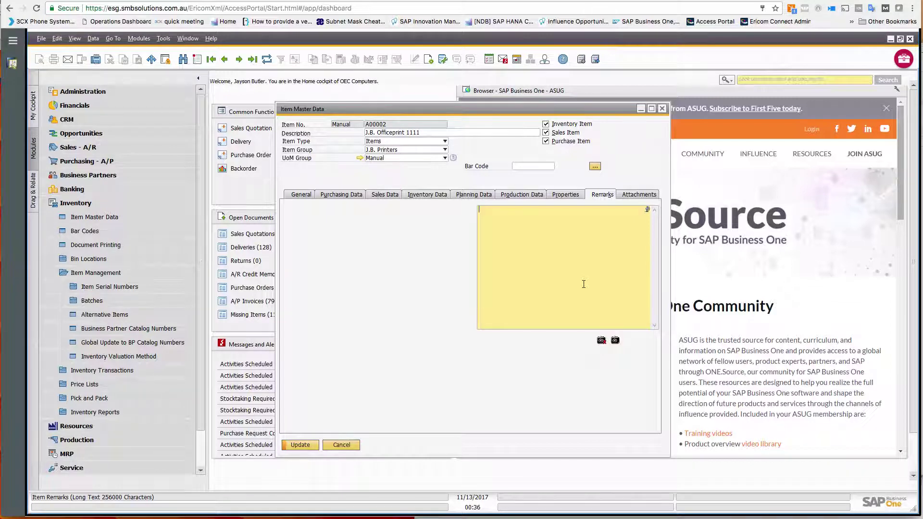
pyautogui.click(648, 208)
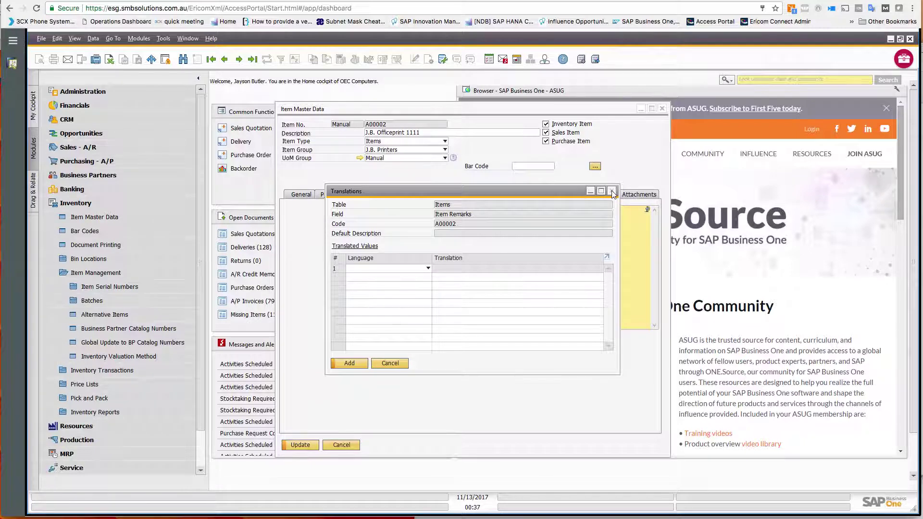
pyautogui.click(416, 270)
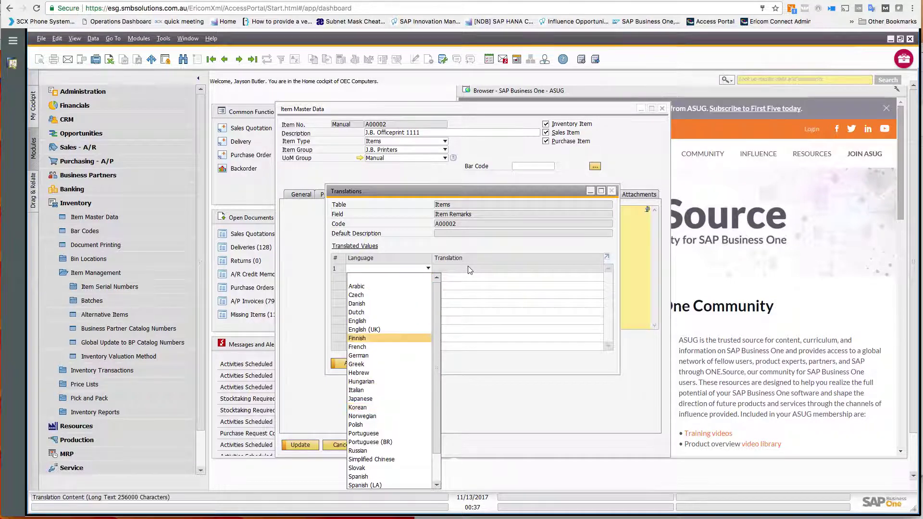
pyautogui.click(542, 350)
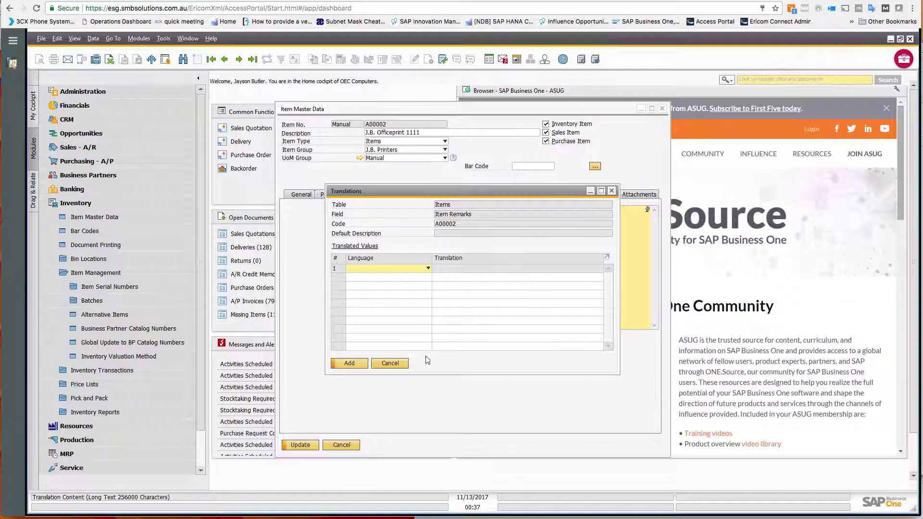
pyautogui.click(403, 367)
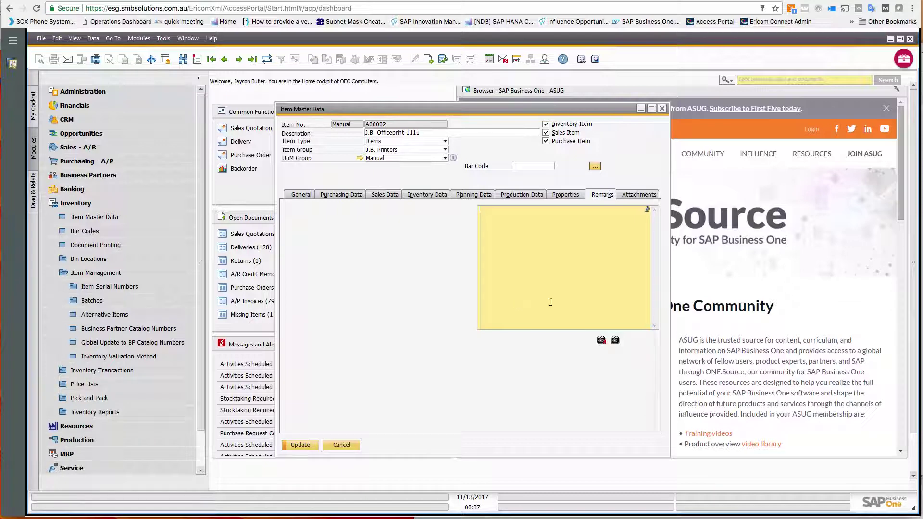
# - Check the item's attachments, save the item and close its master data record
pyautogui.click(639, 195)
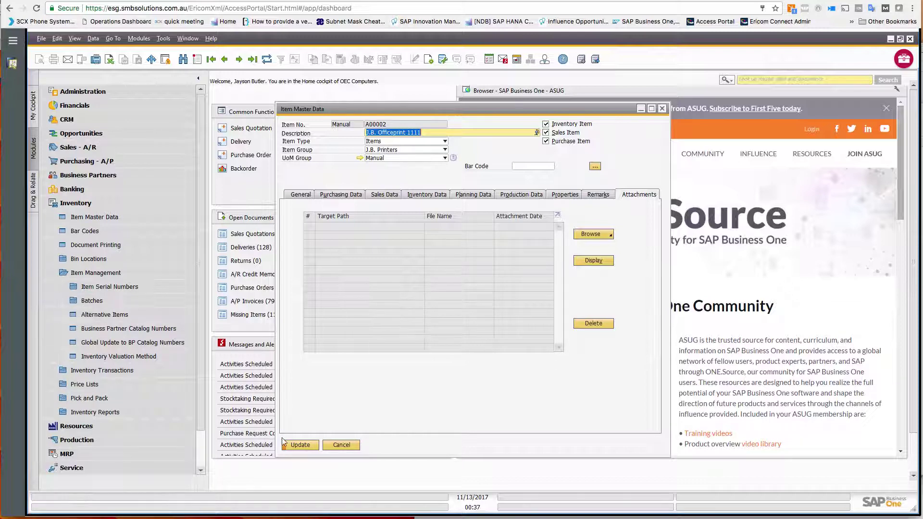
pyautogui.click(300, 445)
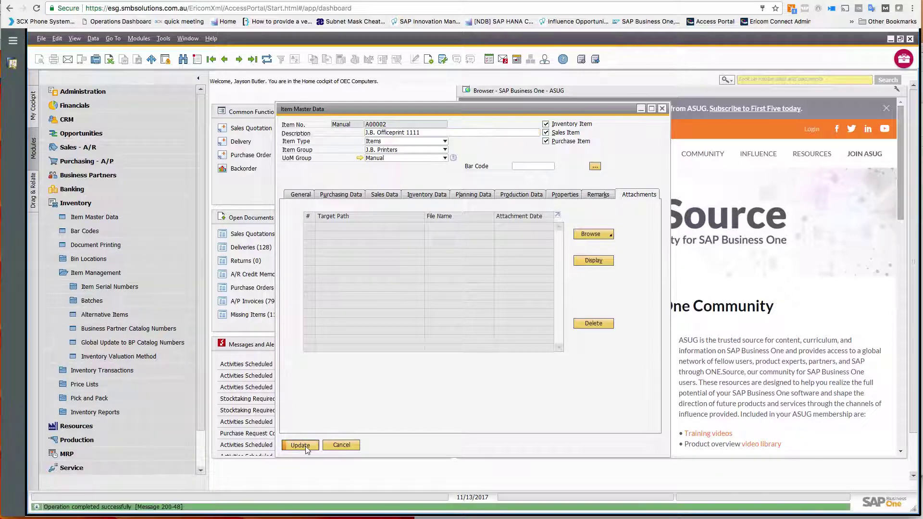
pyautogui.click(306, 447)
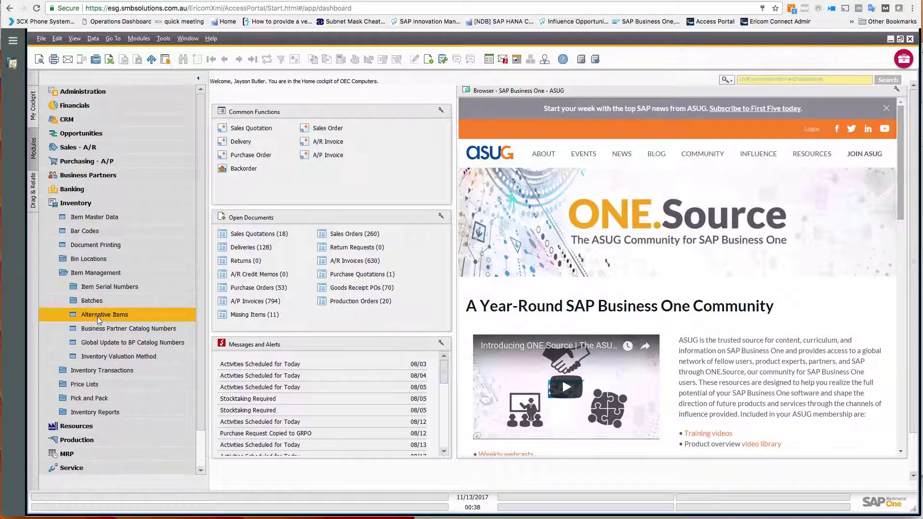
pyautogui.click(94, 374)
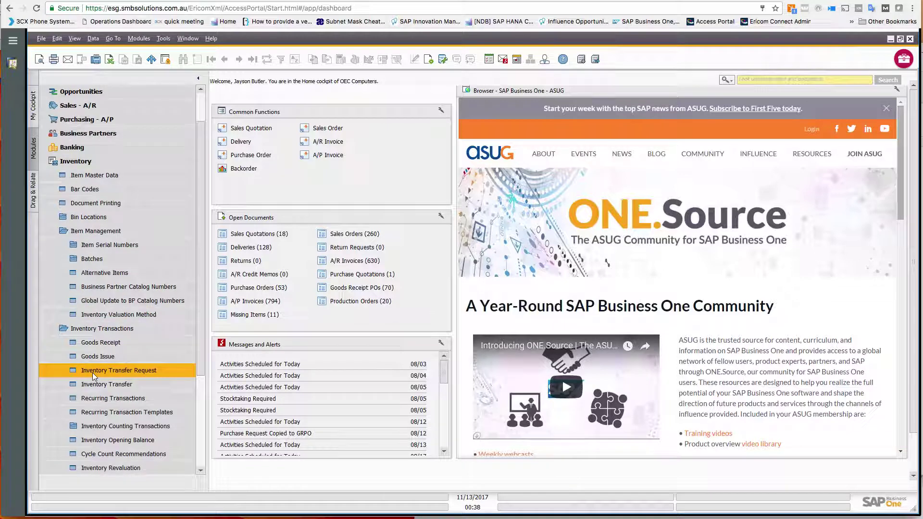
pyautogui.click(88, 325)
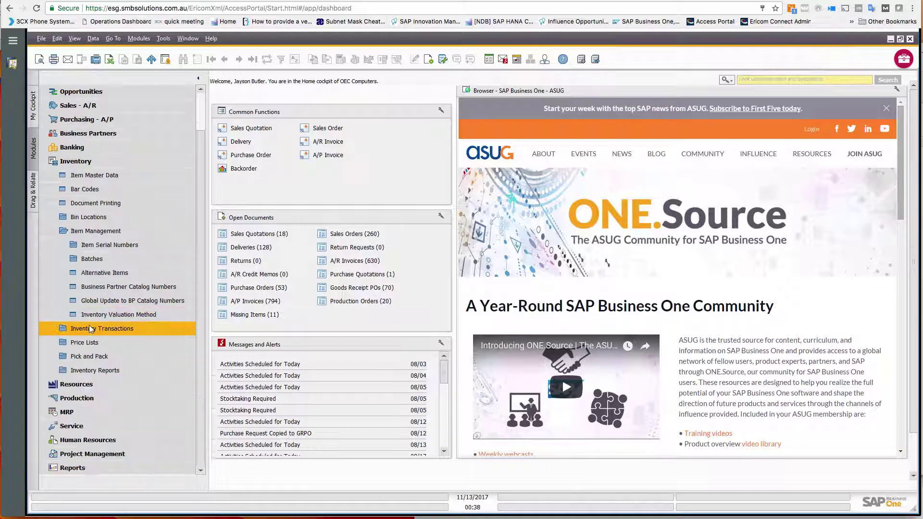